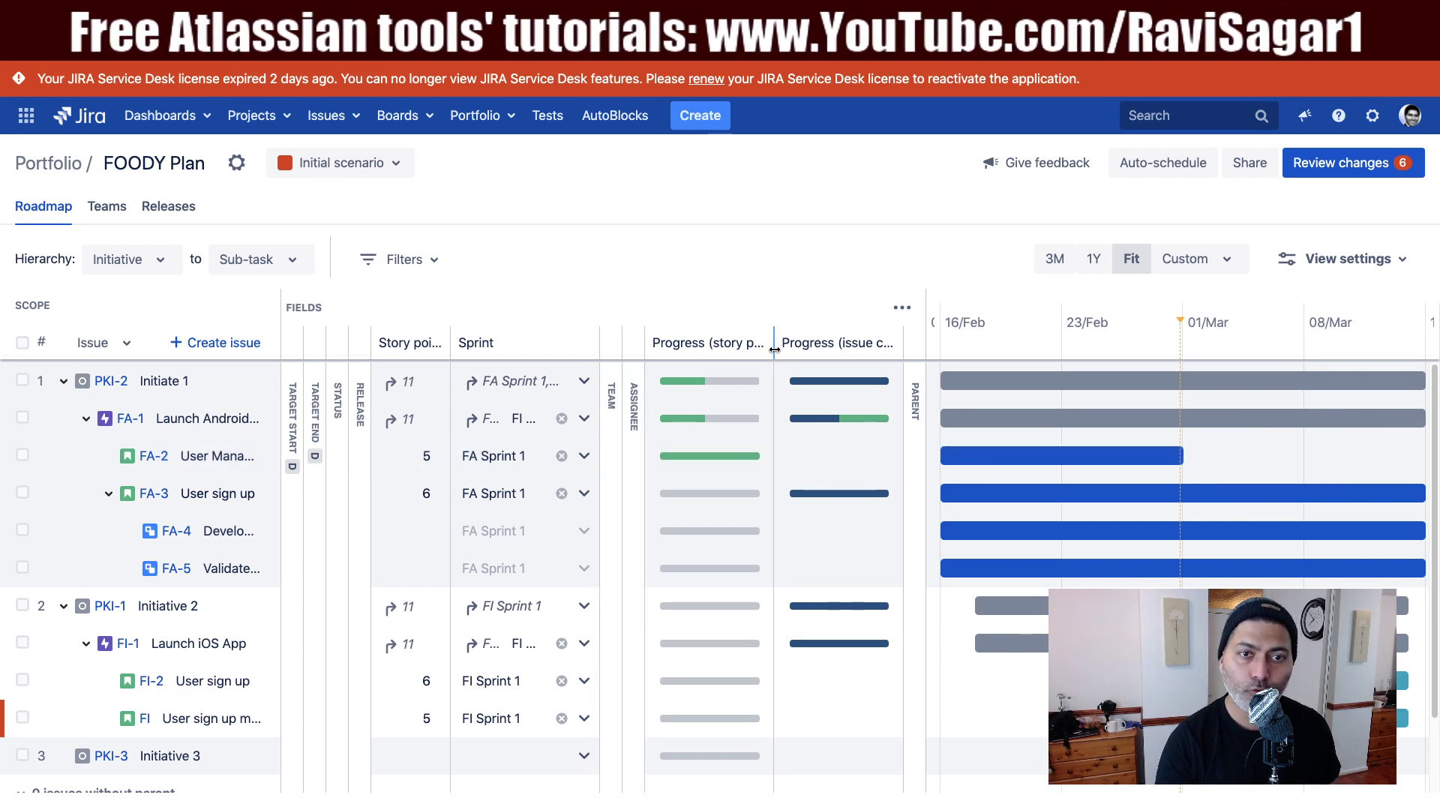
- Collapse the Sprint and Story points columns and widen both Progress columns so their headings show in full
left_click(515, 343)
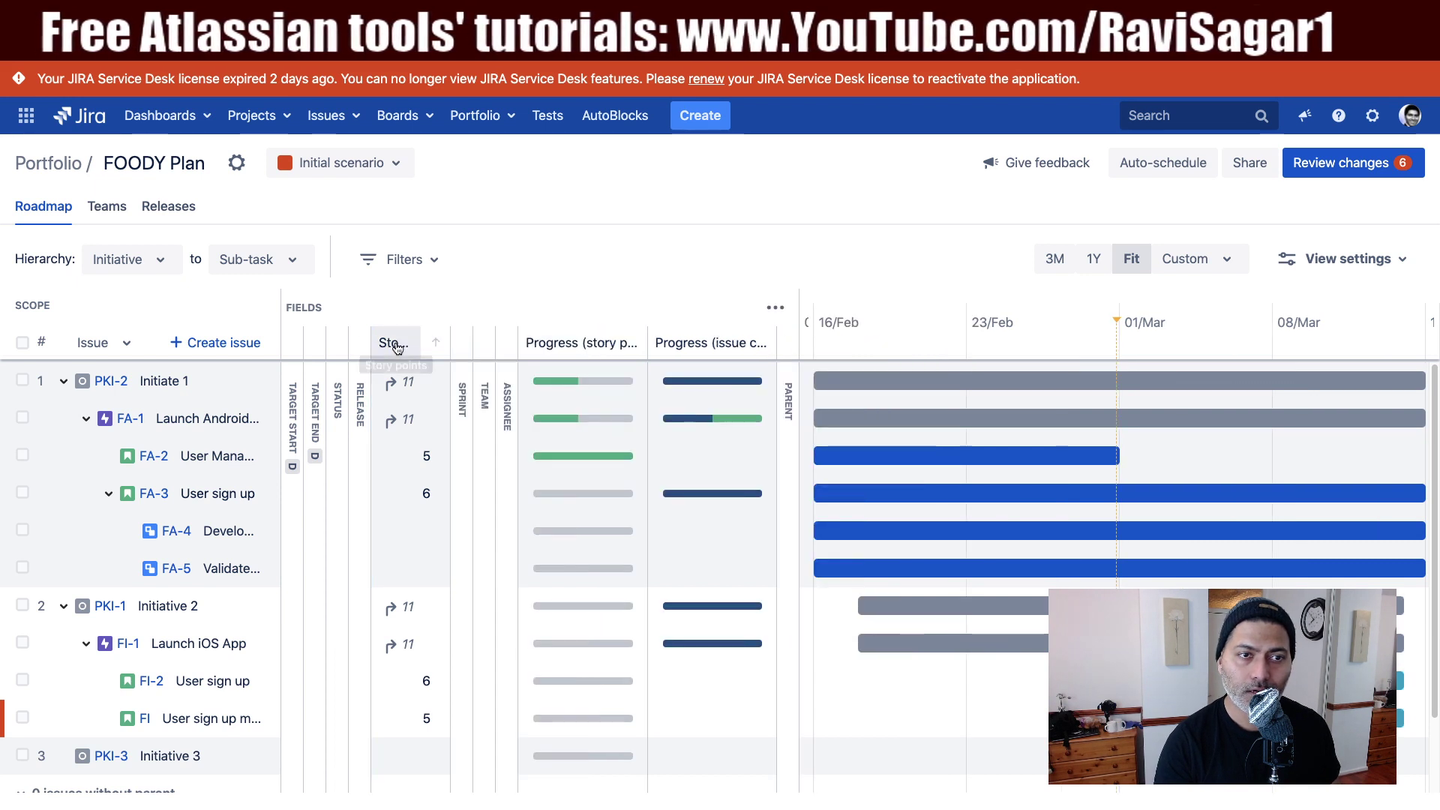
left_click(394, 345)
left_click_drag(589, 345, 633, 346)
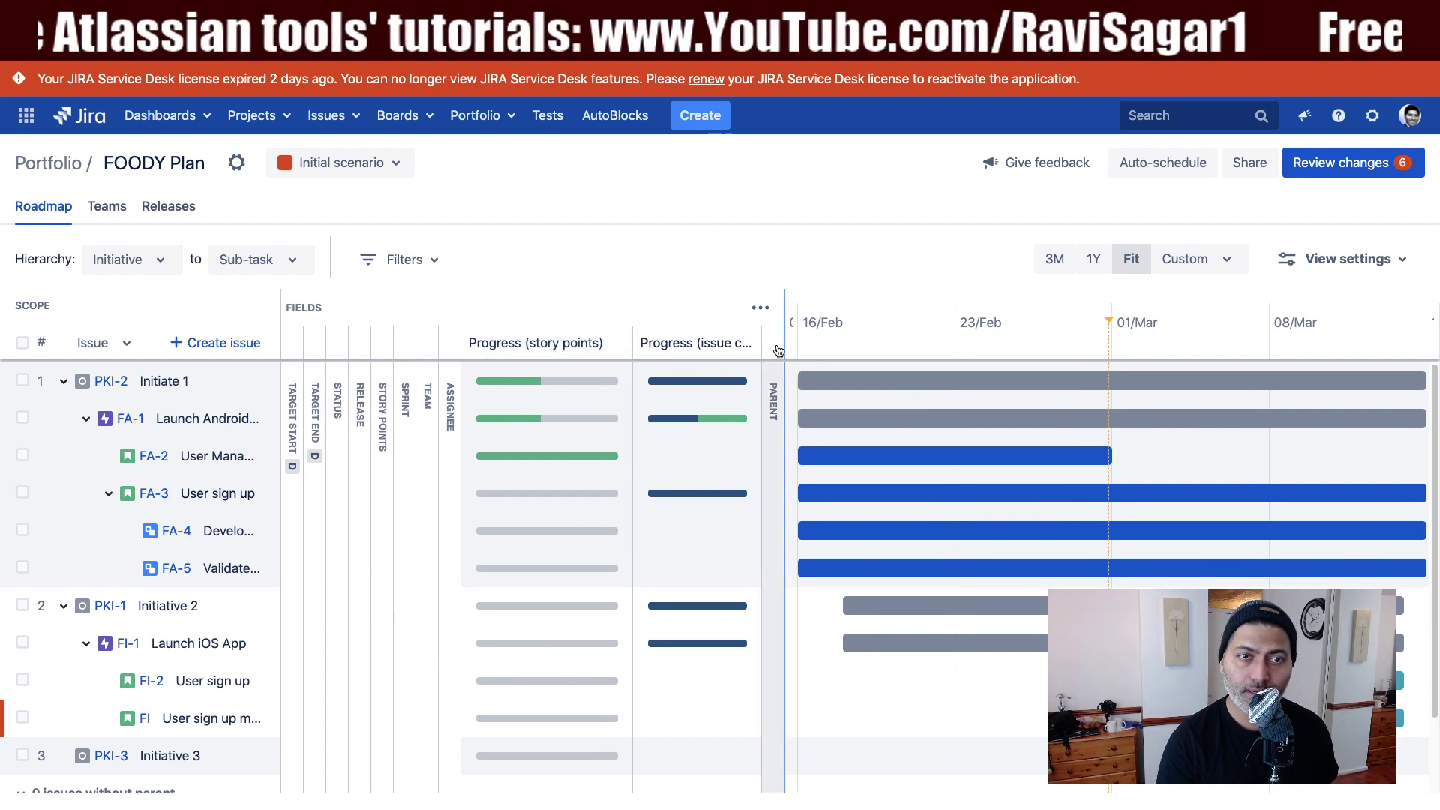
left_click_drag(761, 346, 823, 349)
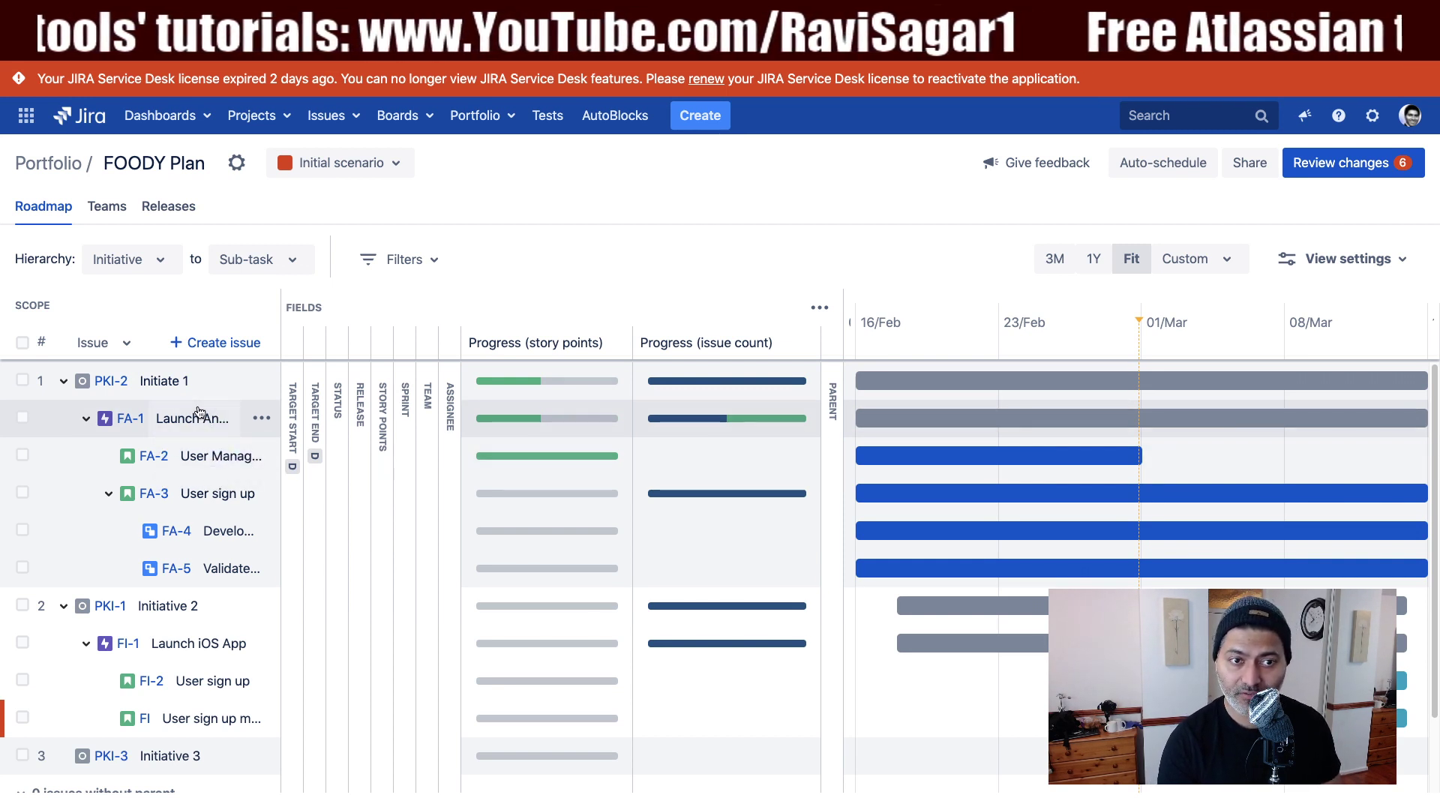
- Compare the issue-count and story-point progress of FA-3 User sign up with its Story points value, leaving that column collapsed
mouse_move(560, 553)
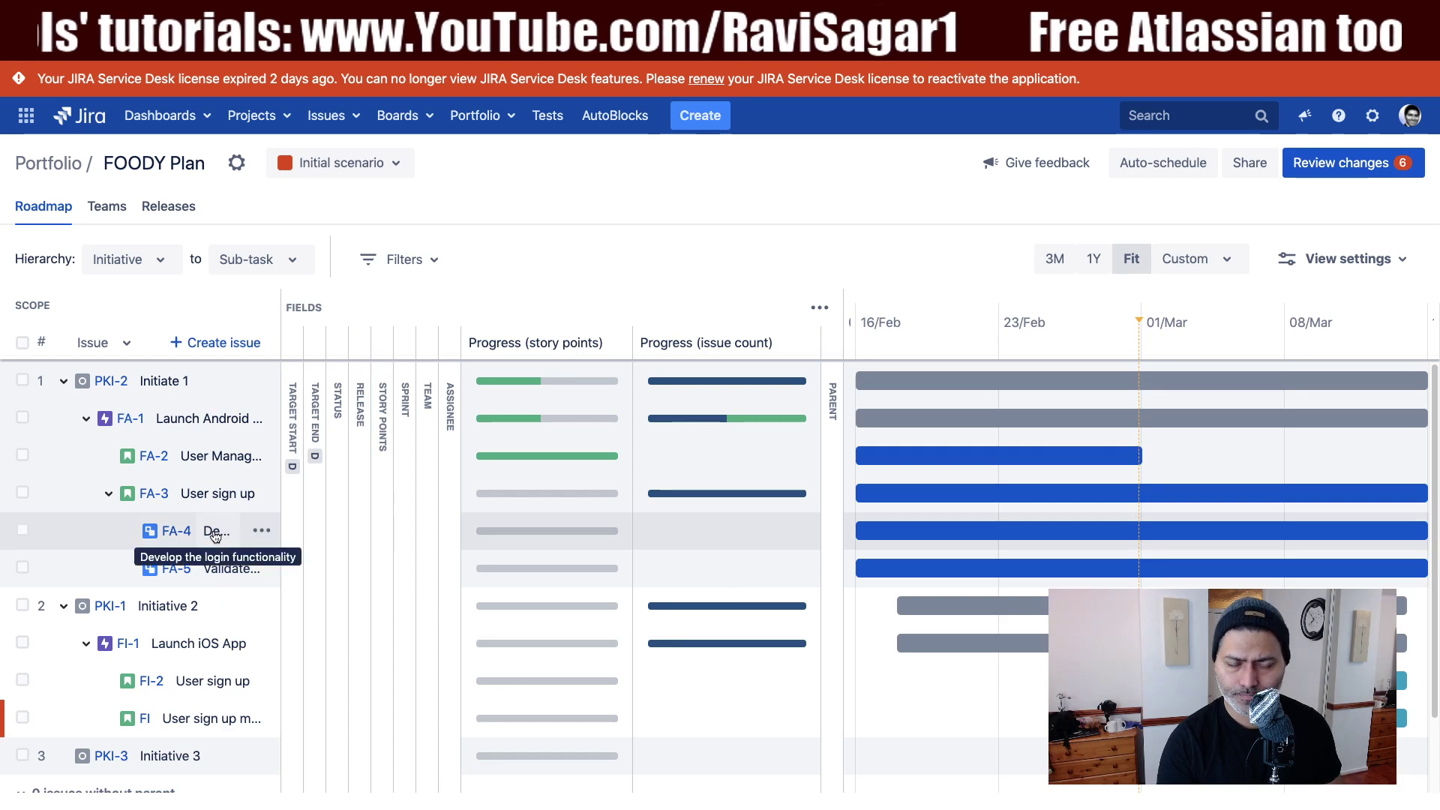
mouse_move(696, 505)
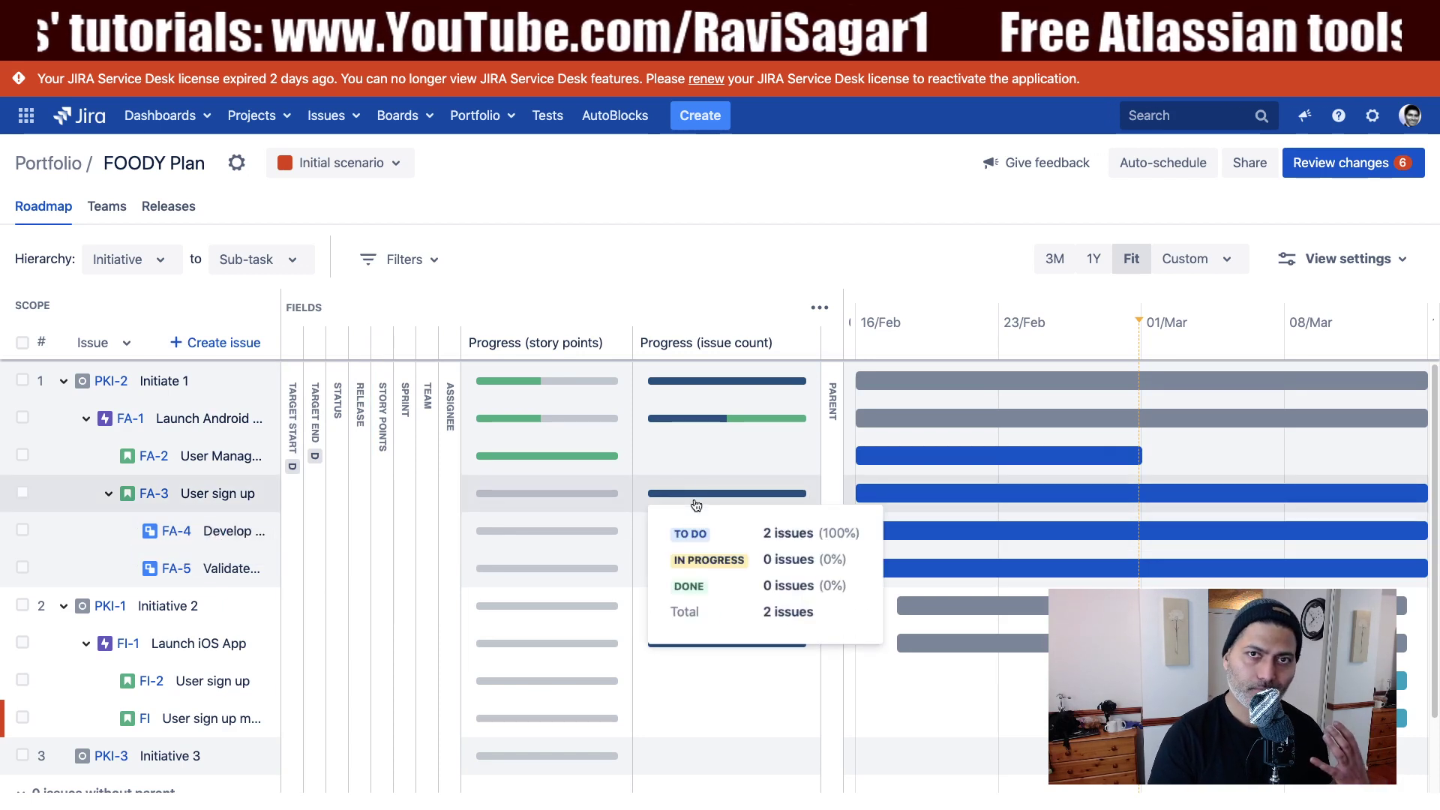
mouse_move(524, 501)
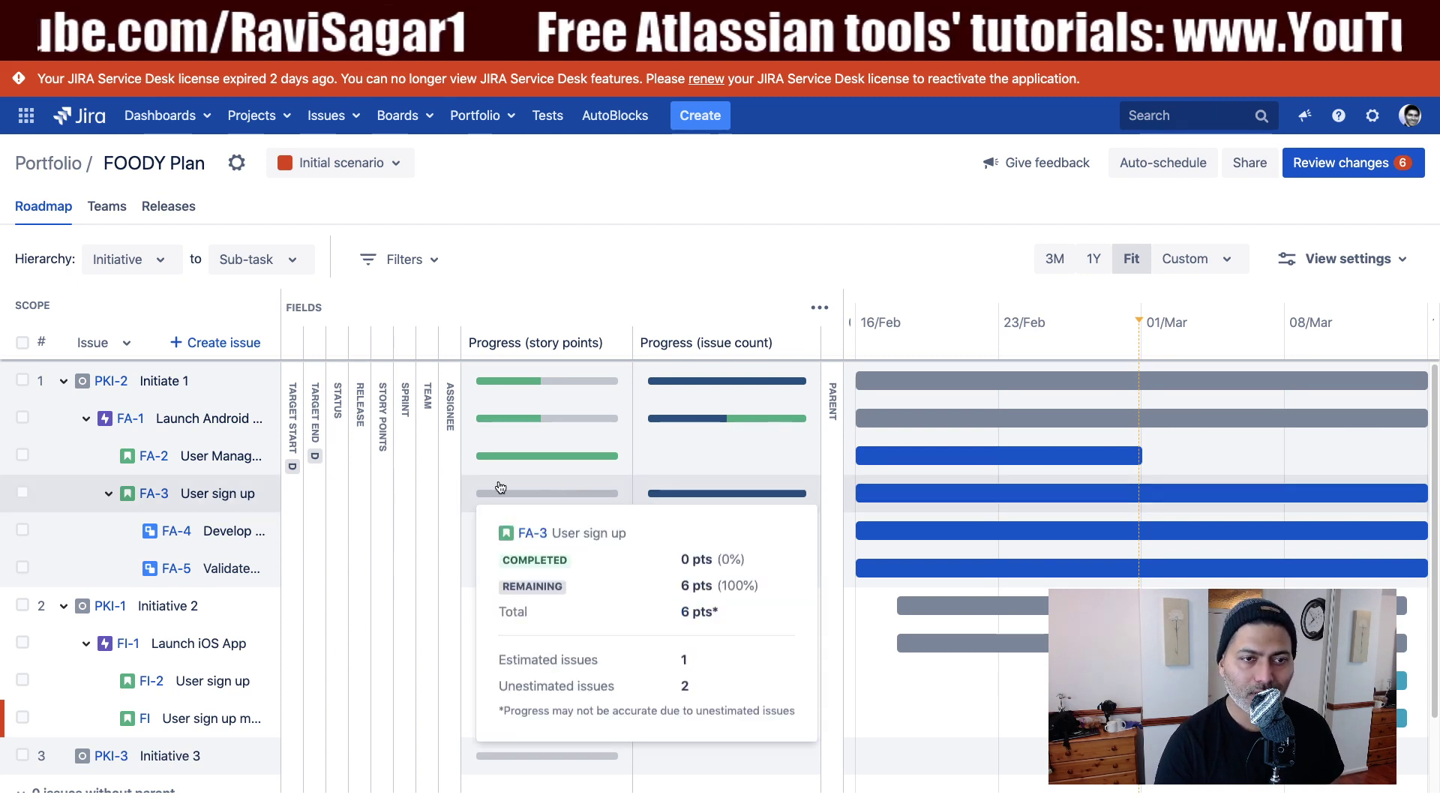
left_click(384, 412)
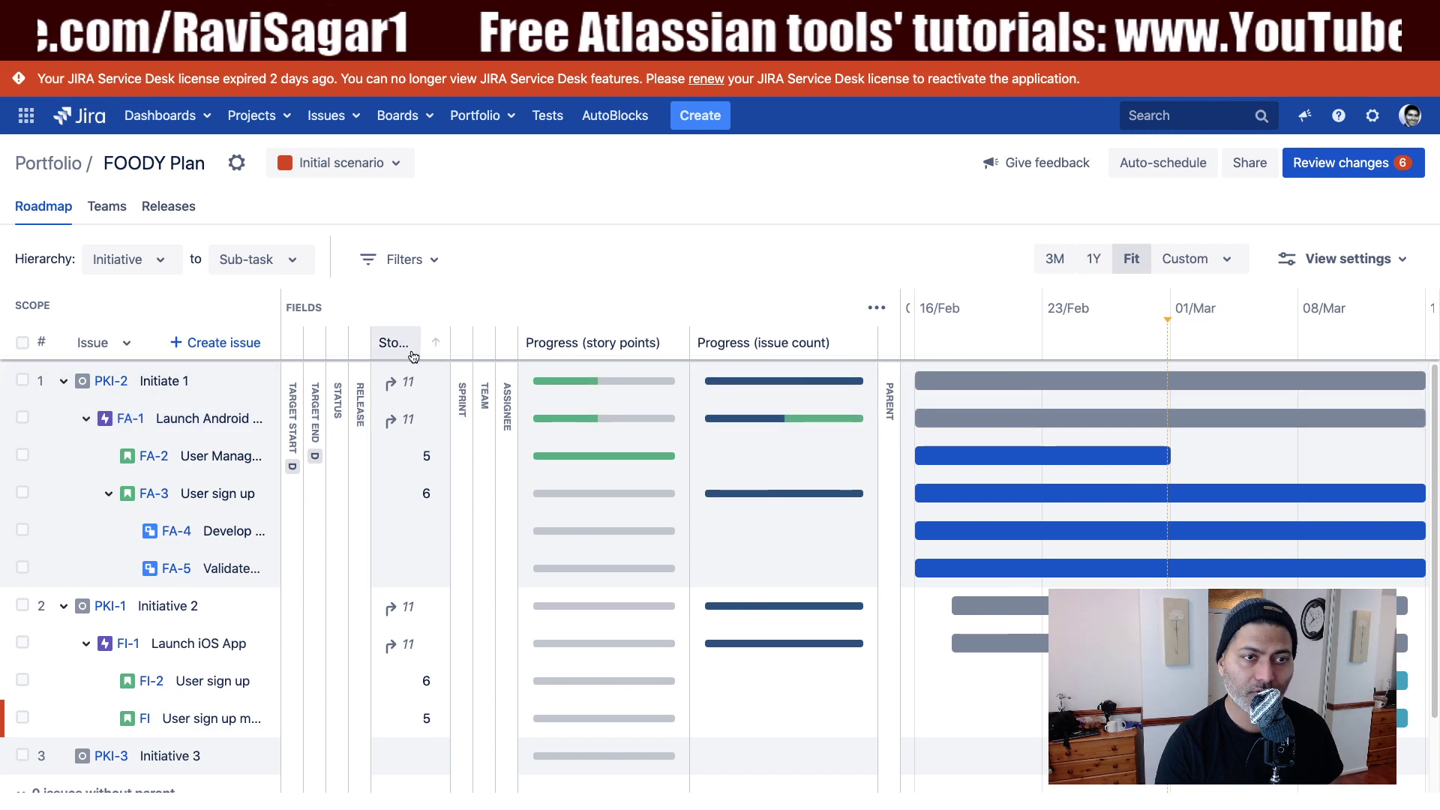
left_click(413, 344)
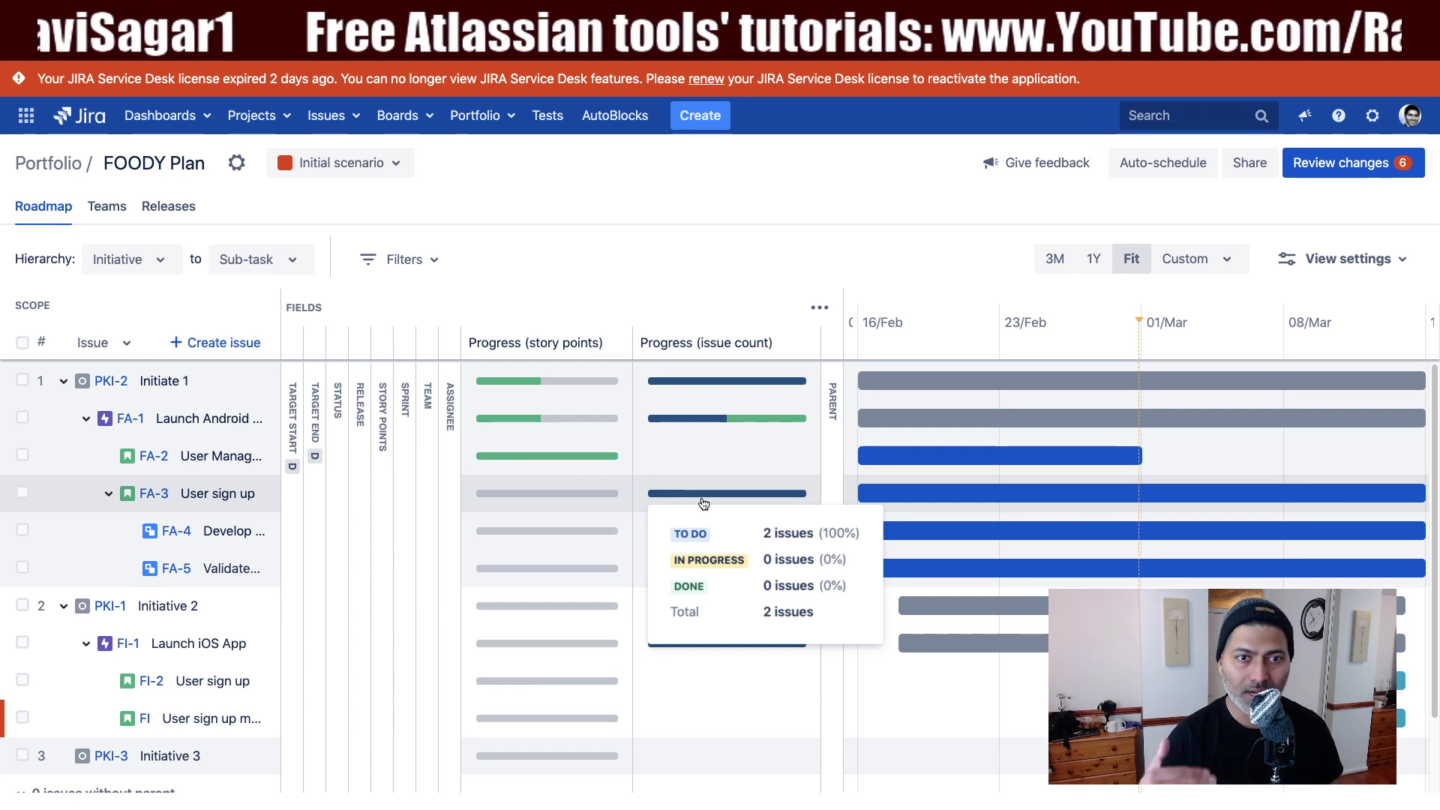
- Examine the story-point and issue-count progress breakdowns of FA-2 User Management, FA-1 Launch Android App and PKI-2 Initiate 1
mouse_move(499, 461)
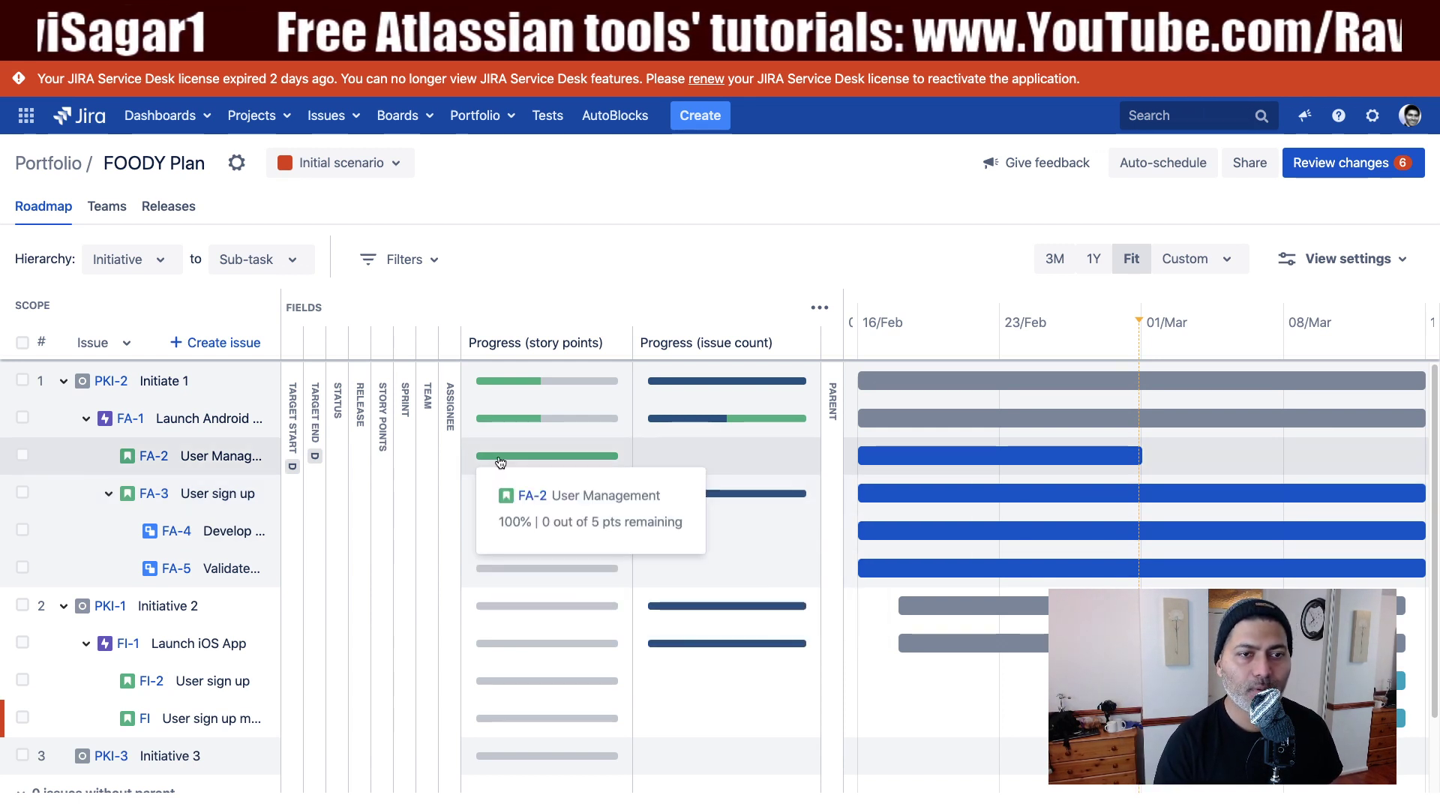
mouse_move(517, 422)
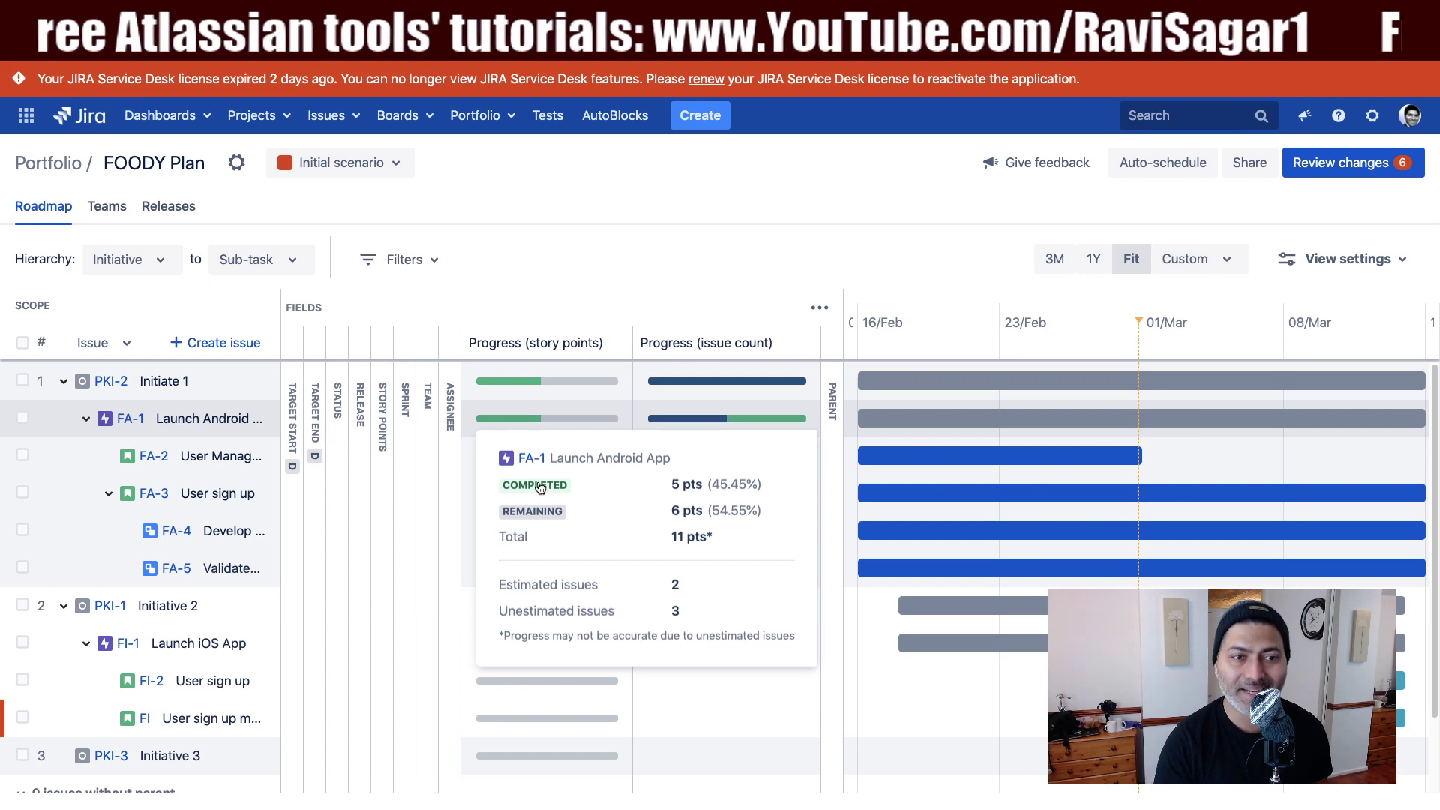
mouse_move(748, 429)
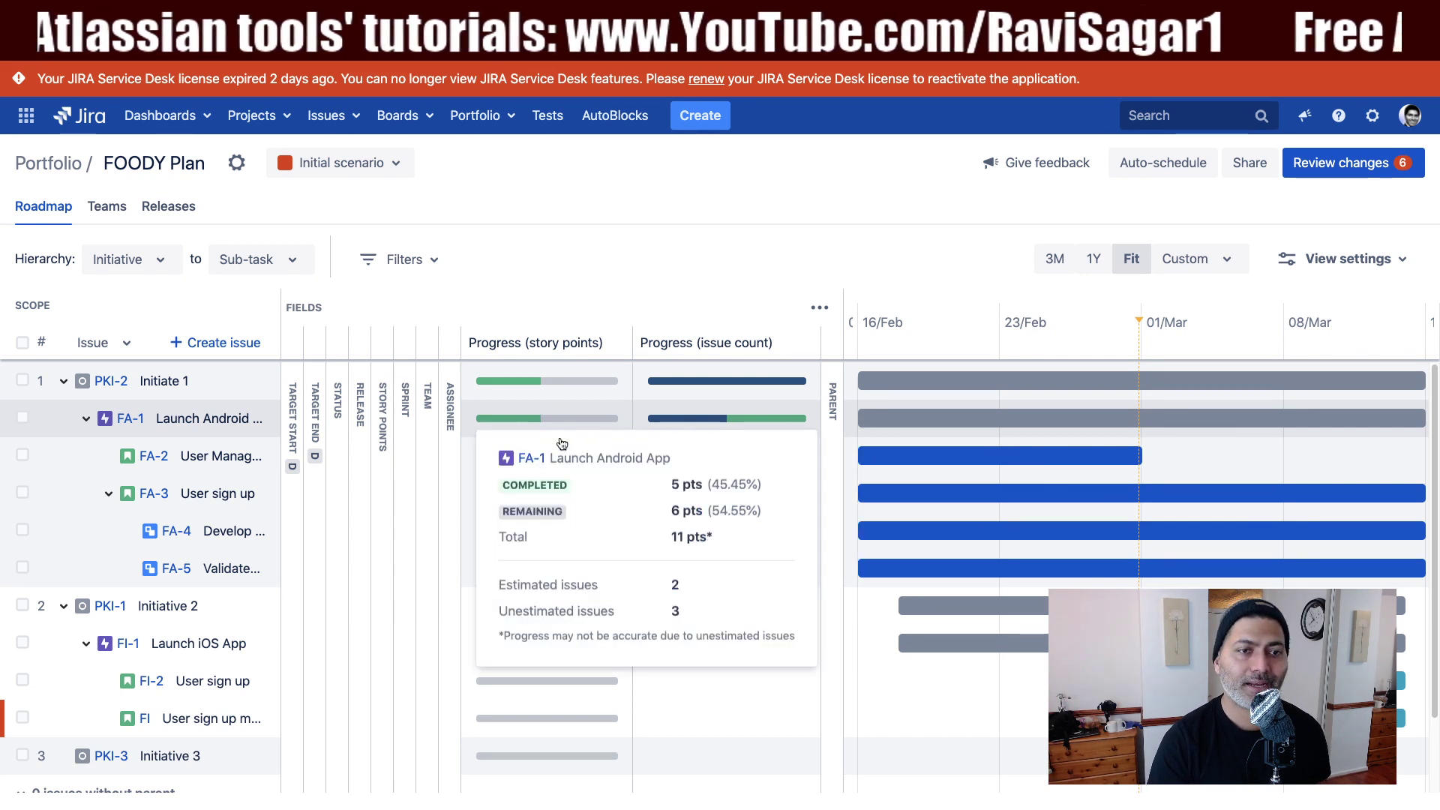
mouse_move(555, 390)
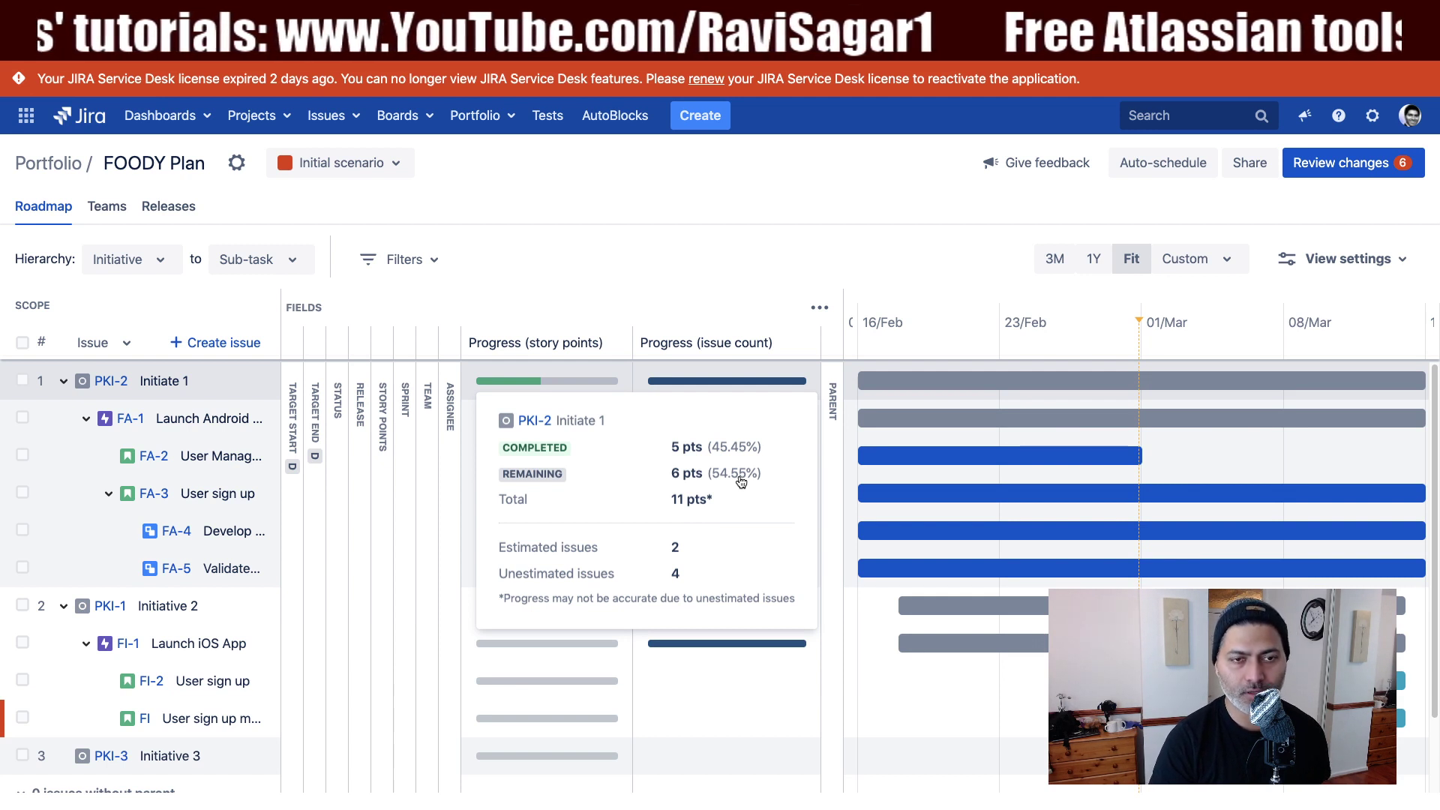
mouse_move(726, 387)
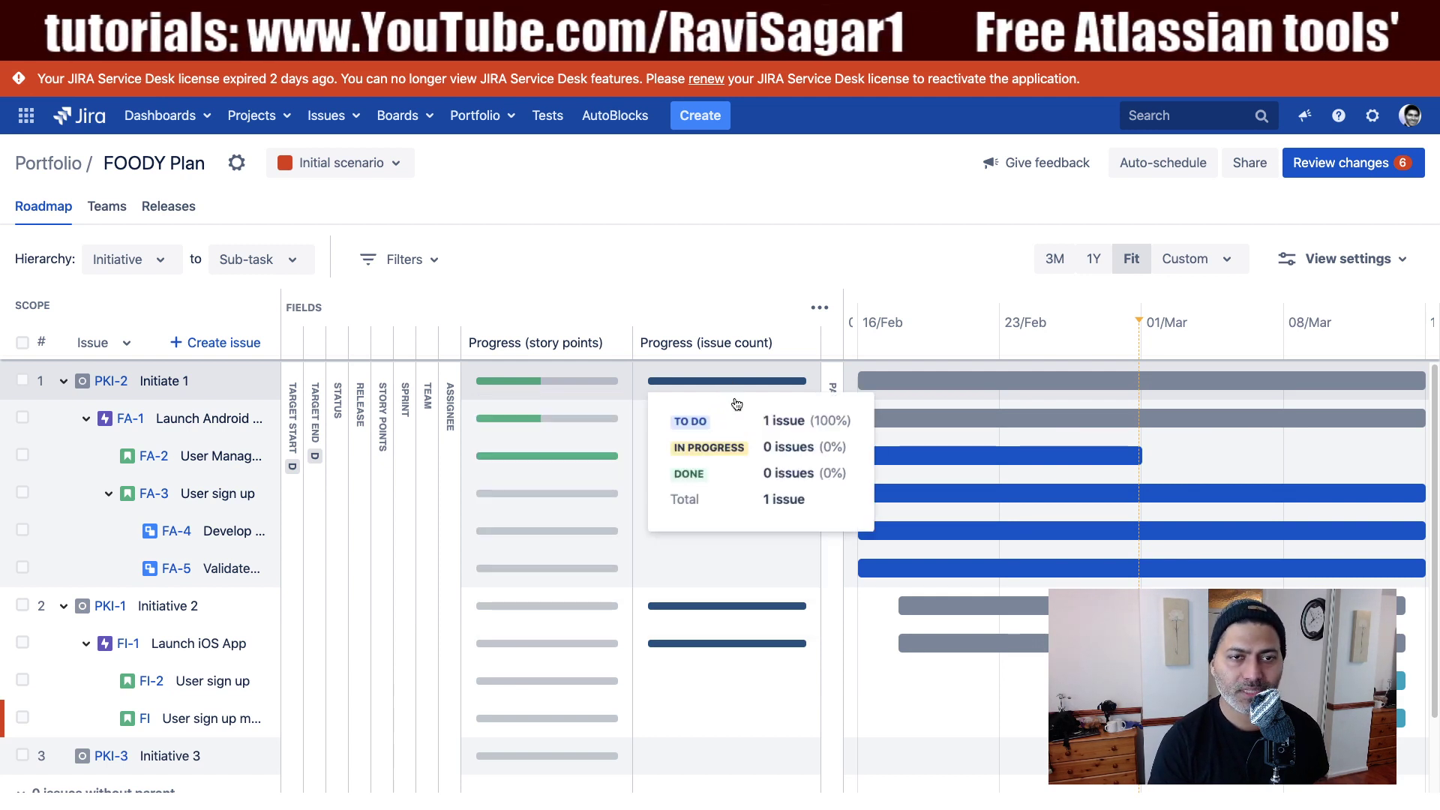
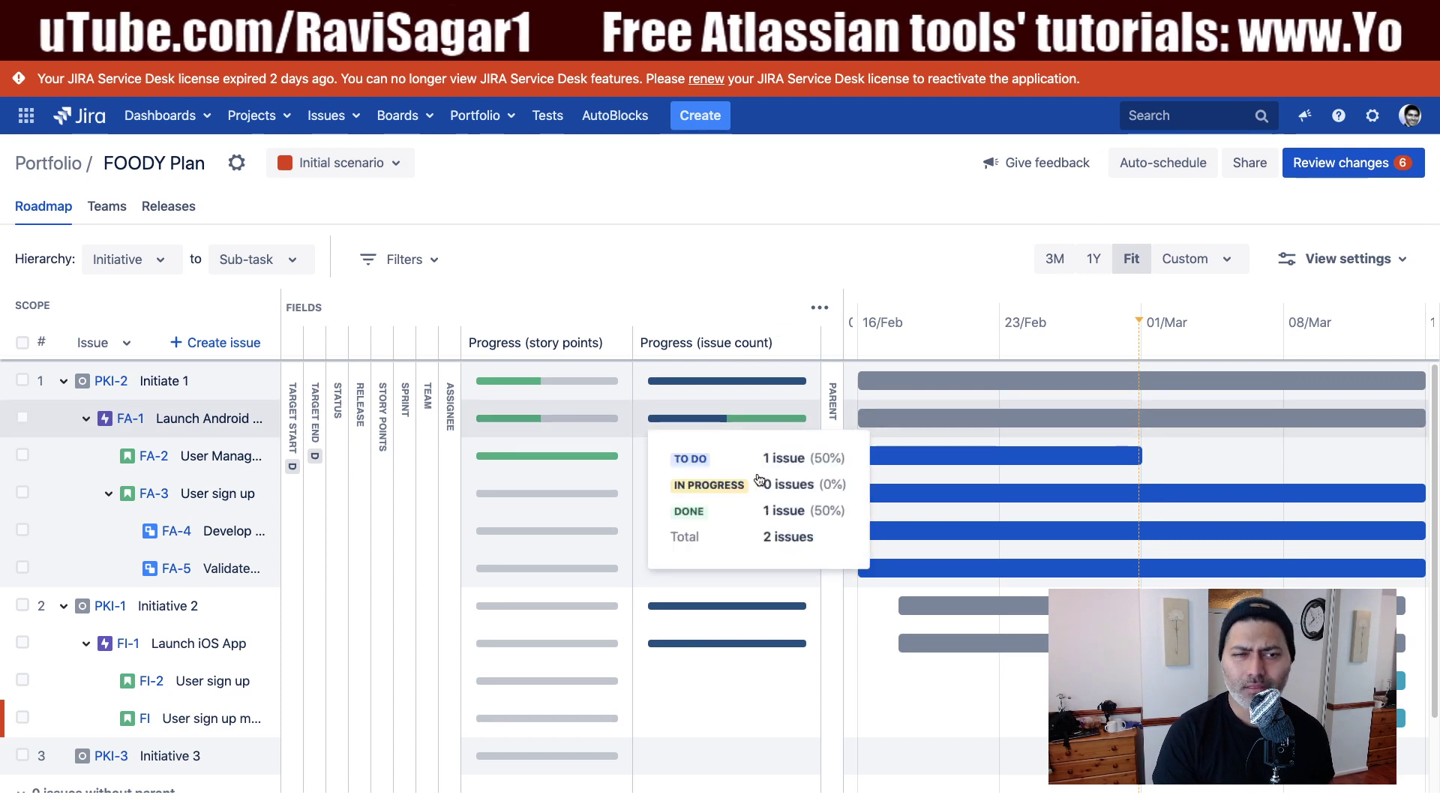
mouse_move(563, 418)
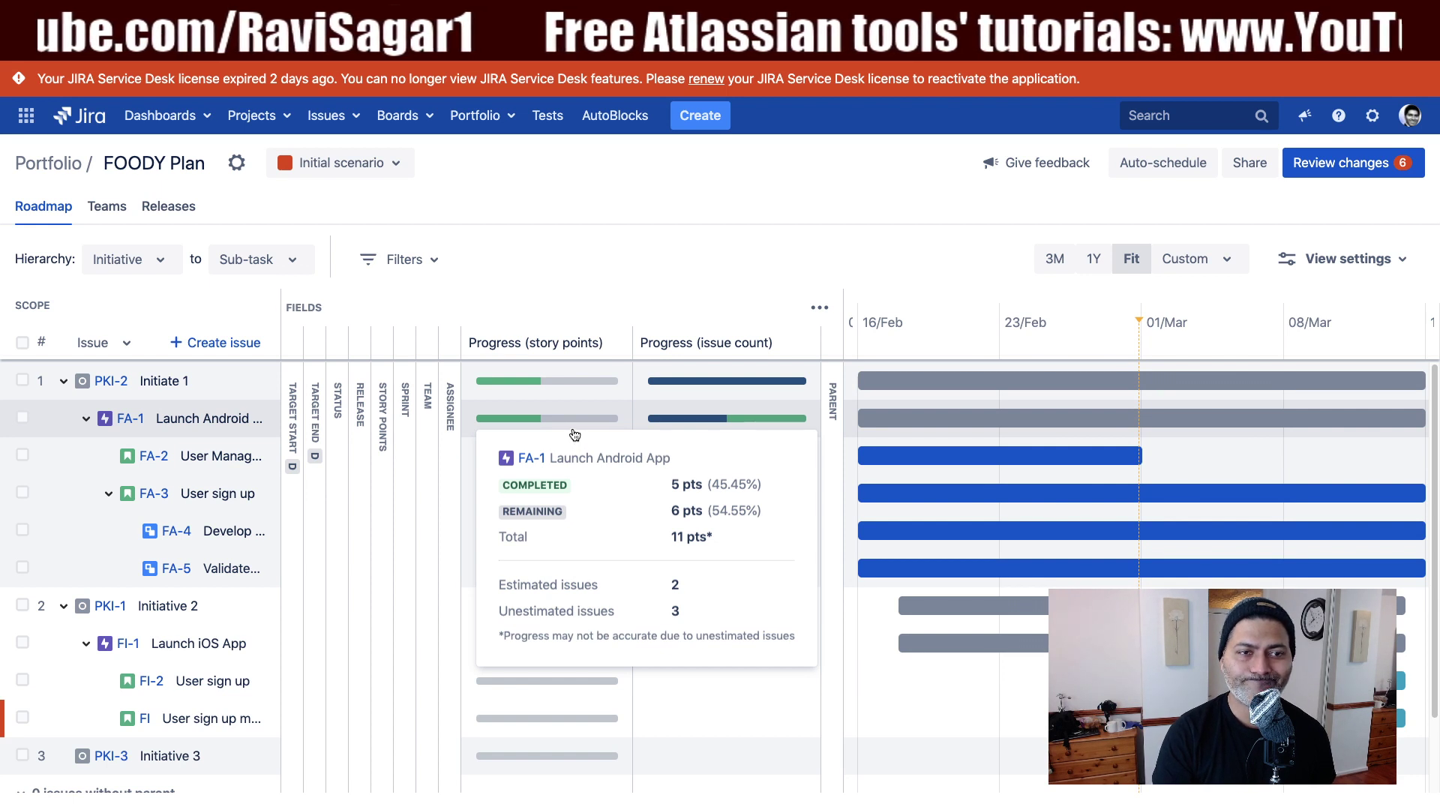
mouse_move(541, 466)
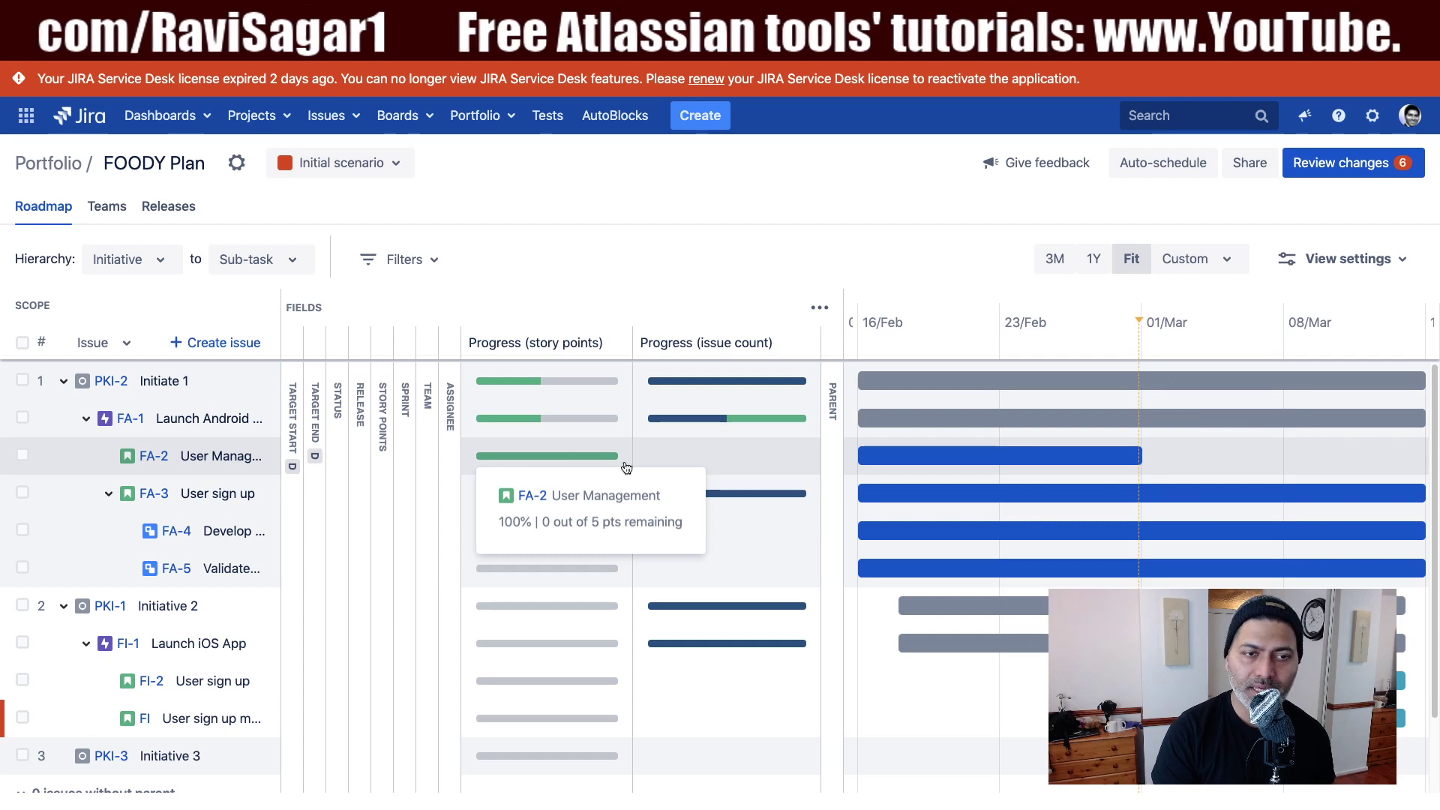
mouse_move(534, 495)
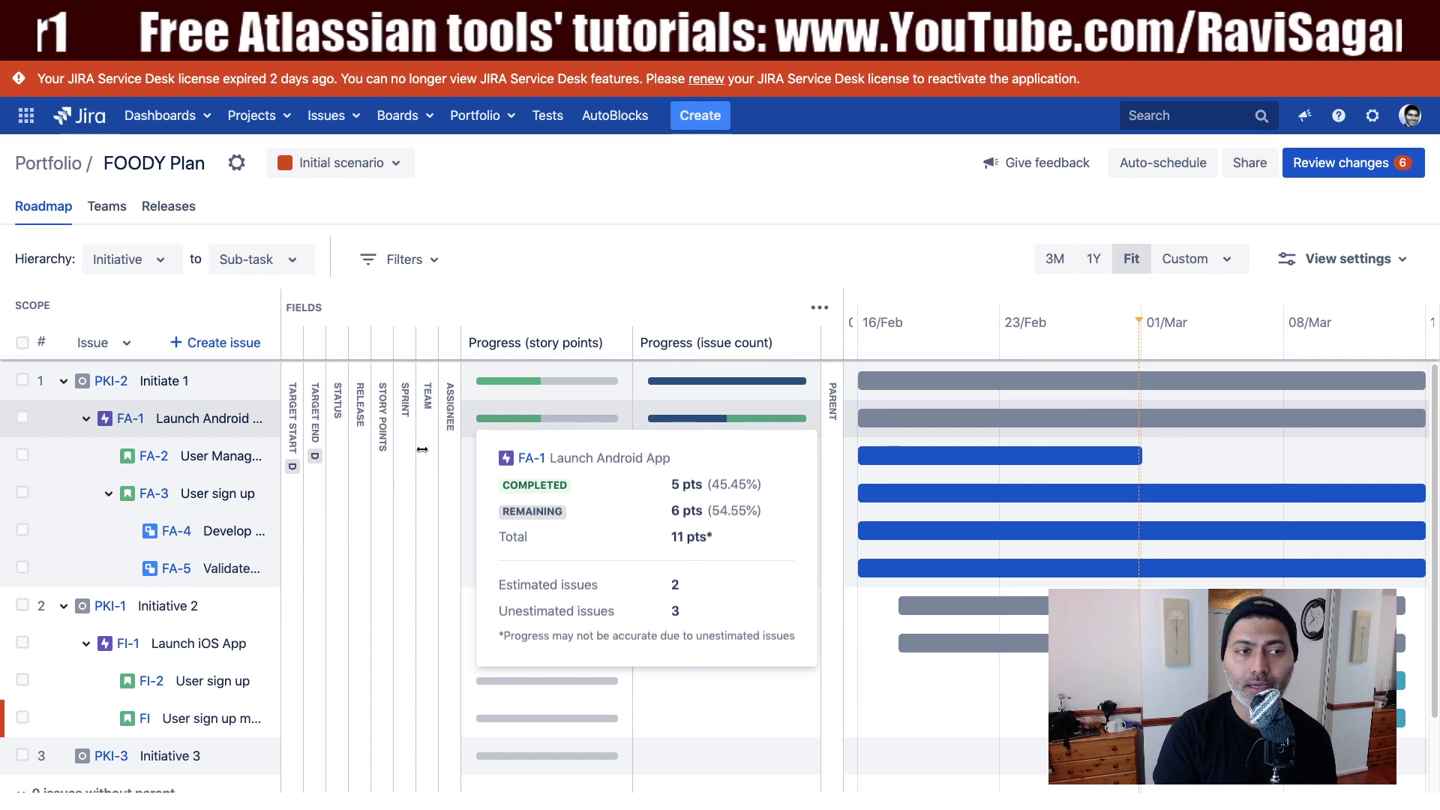
mouse_move(519, 396)
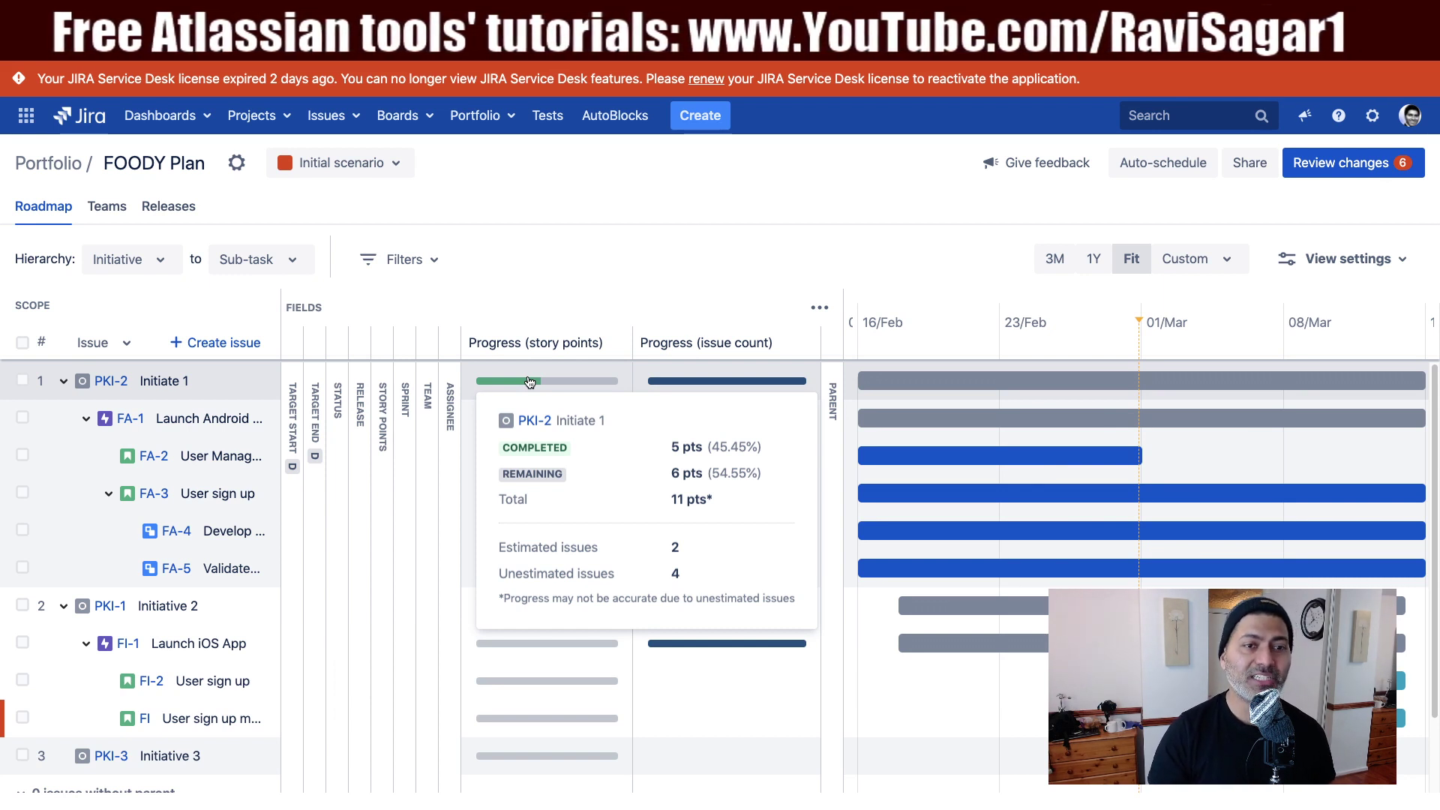
mouse_move(725, 388)
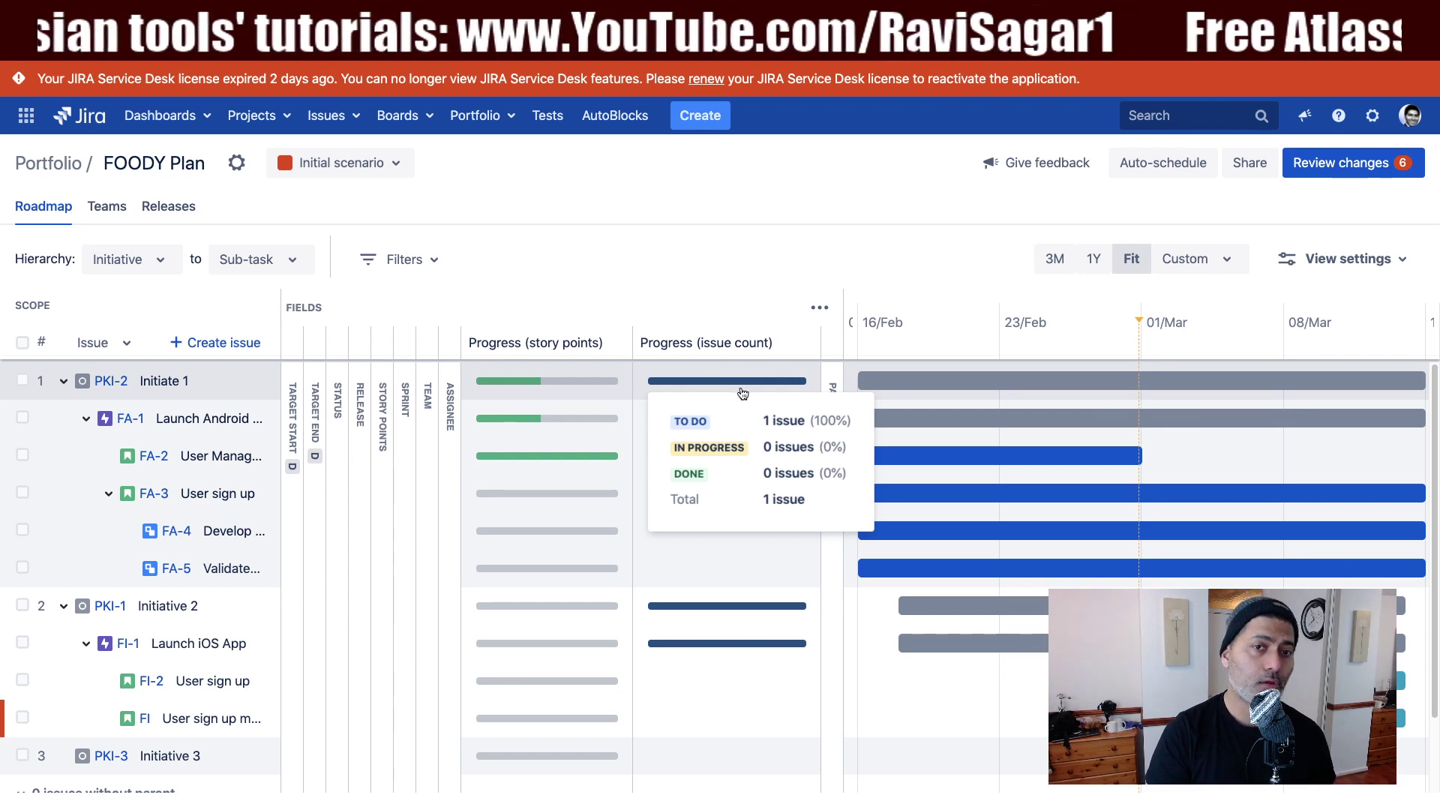
- Collapse both Progress columns and group the roadmap by Sprint
left_click(540, 339)
left_click(562, 343)
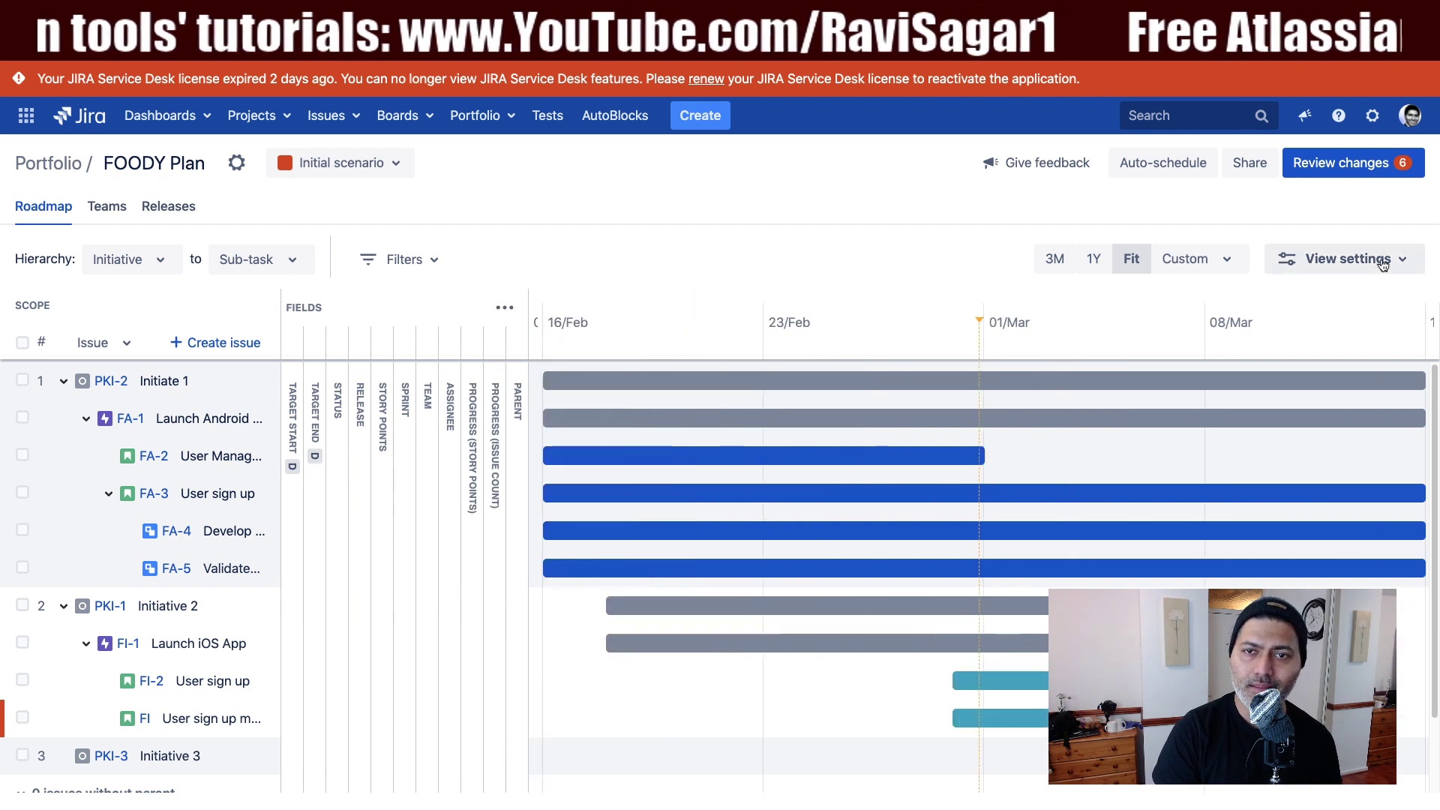
left_click(1347, 259)
left_click(1149, 324)
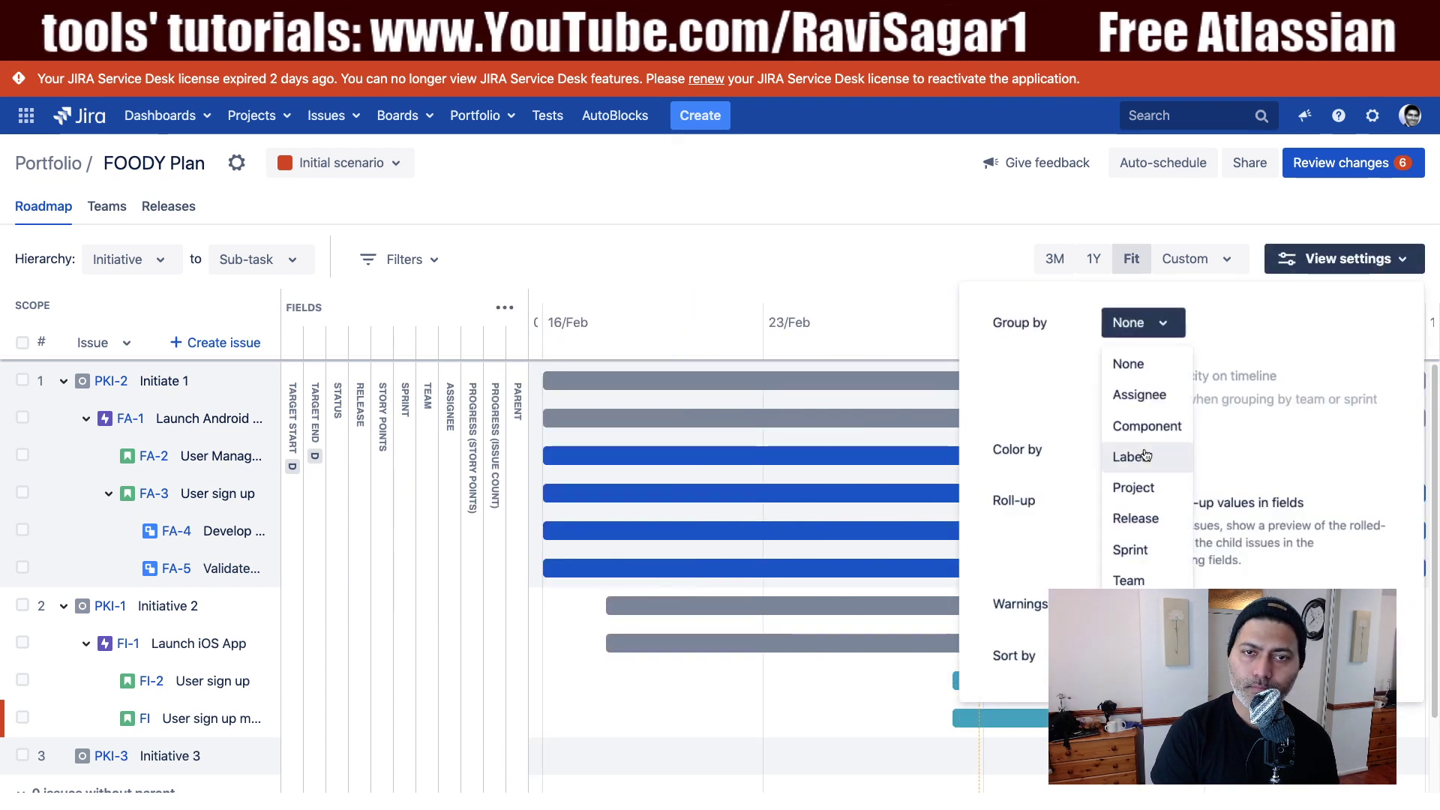
left_click(1139, 552)
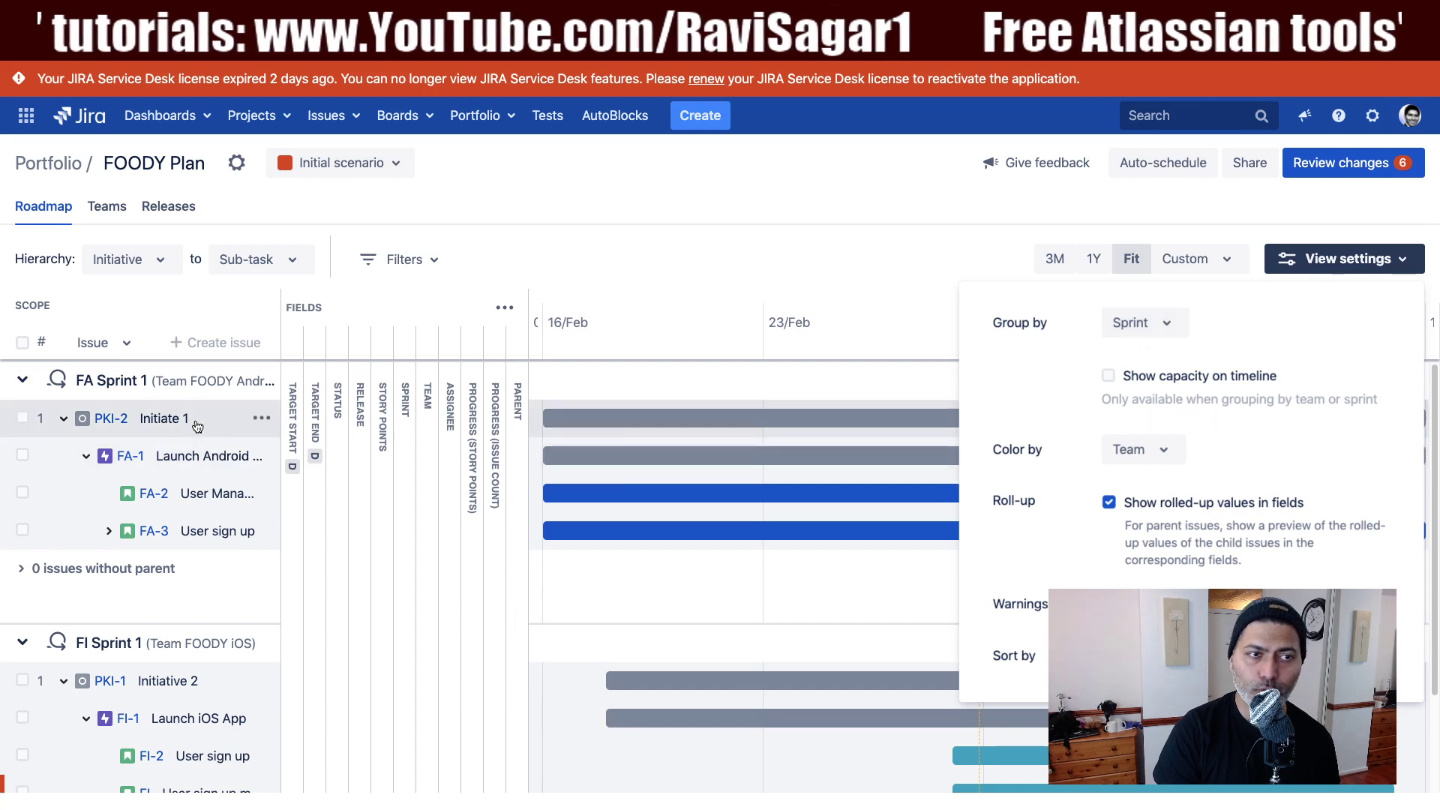
- Collapse the sprint groups, keeping only FA Sprint 1 expanded
left_click(23, 381)
left_click(22, 417)
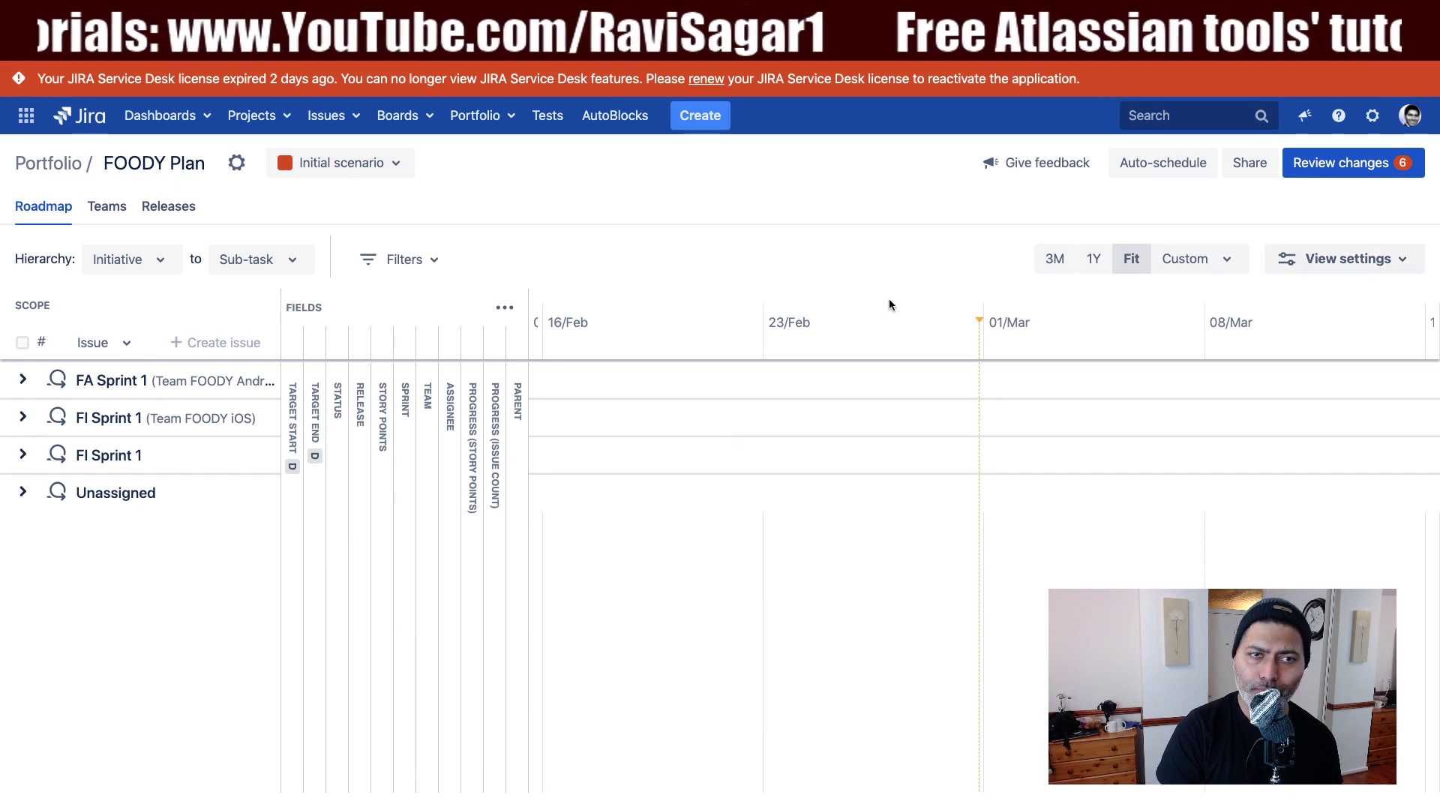
left_click(22, 380)
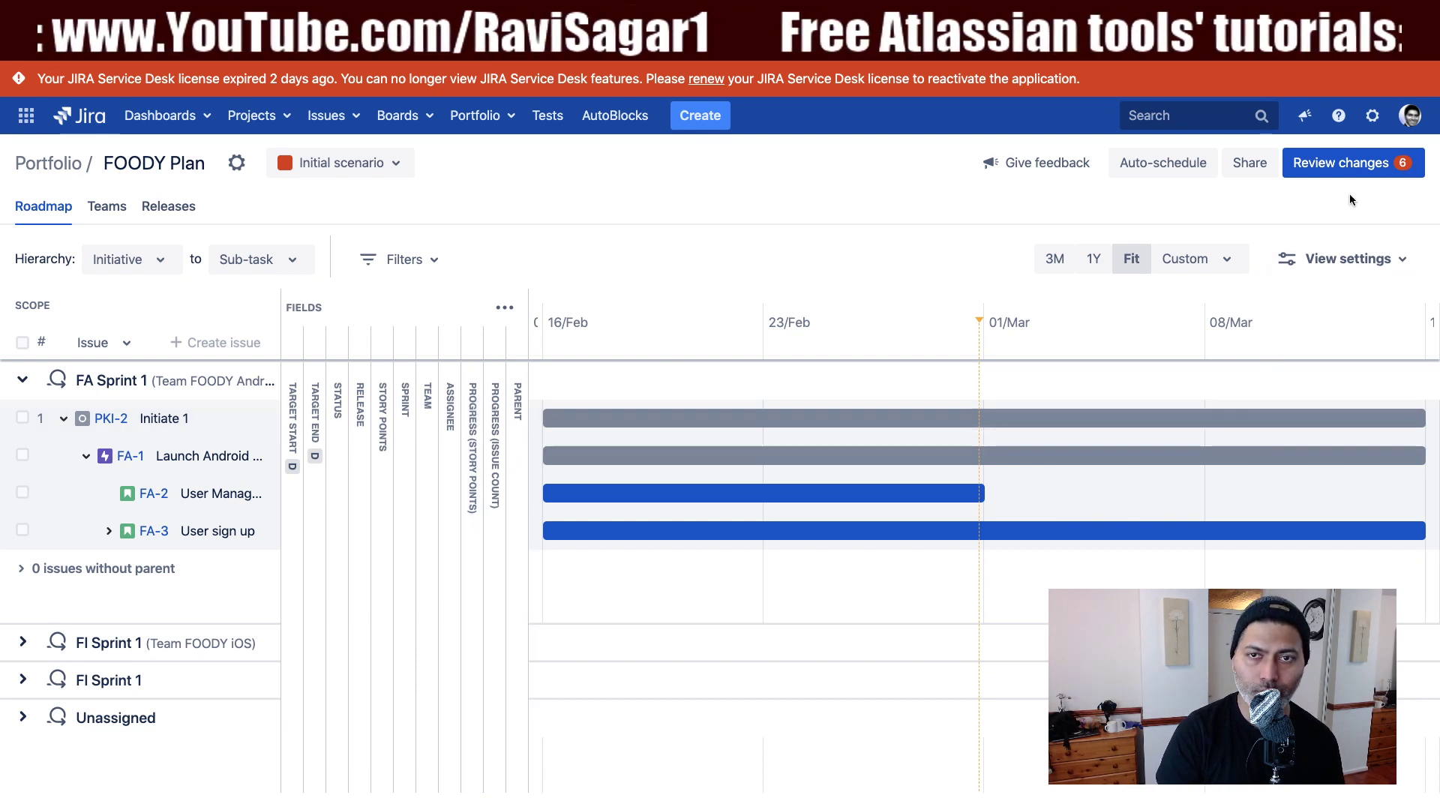
- Enable showing capacity on the timeline for the sprint-grouped roadmap
left_click(1354, 263)
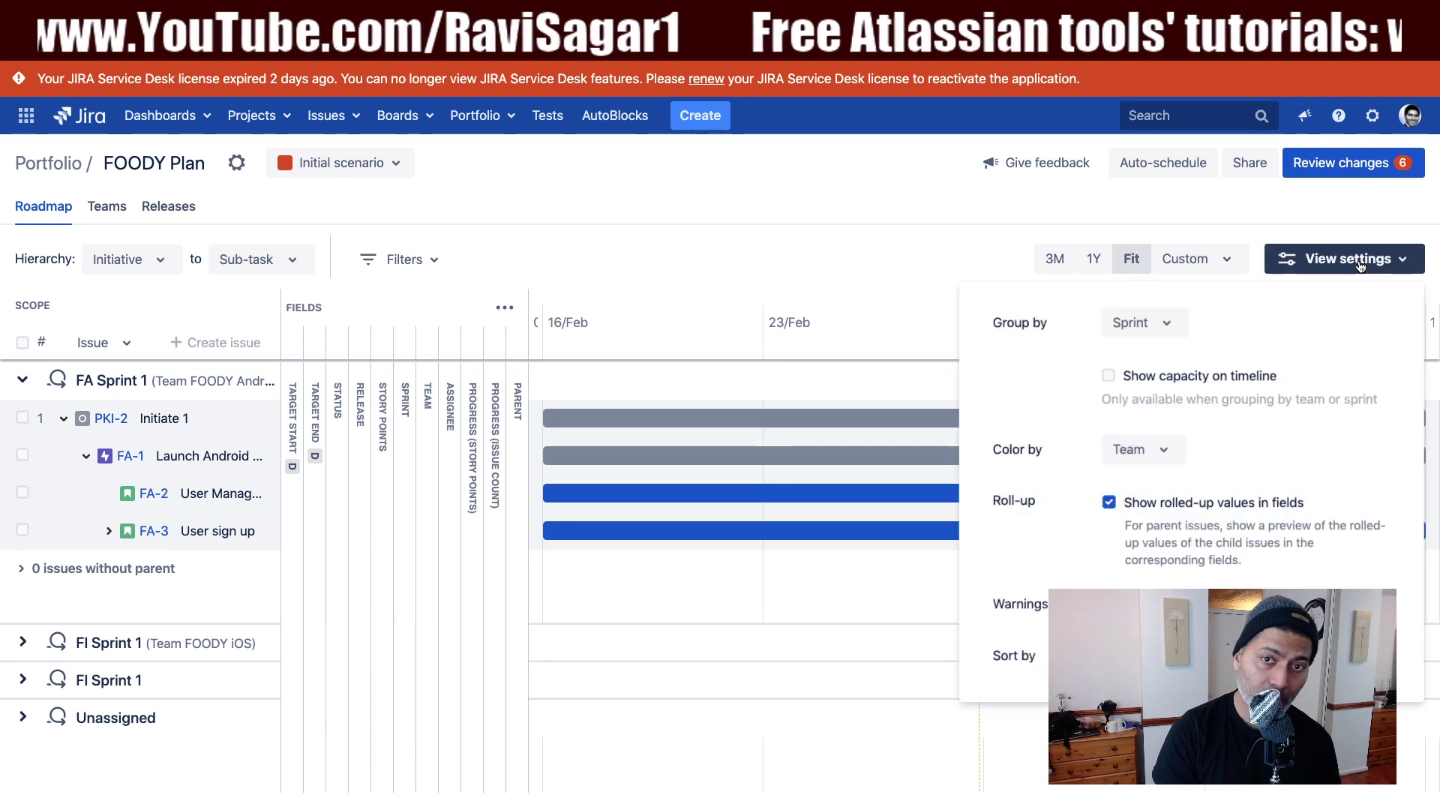
left_click(1107, 377)
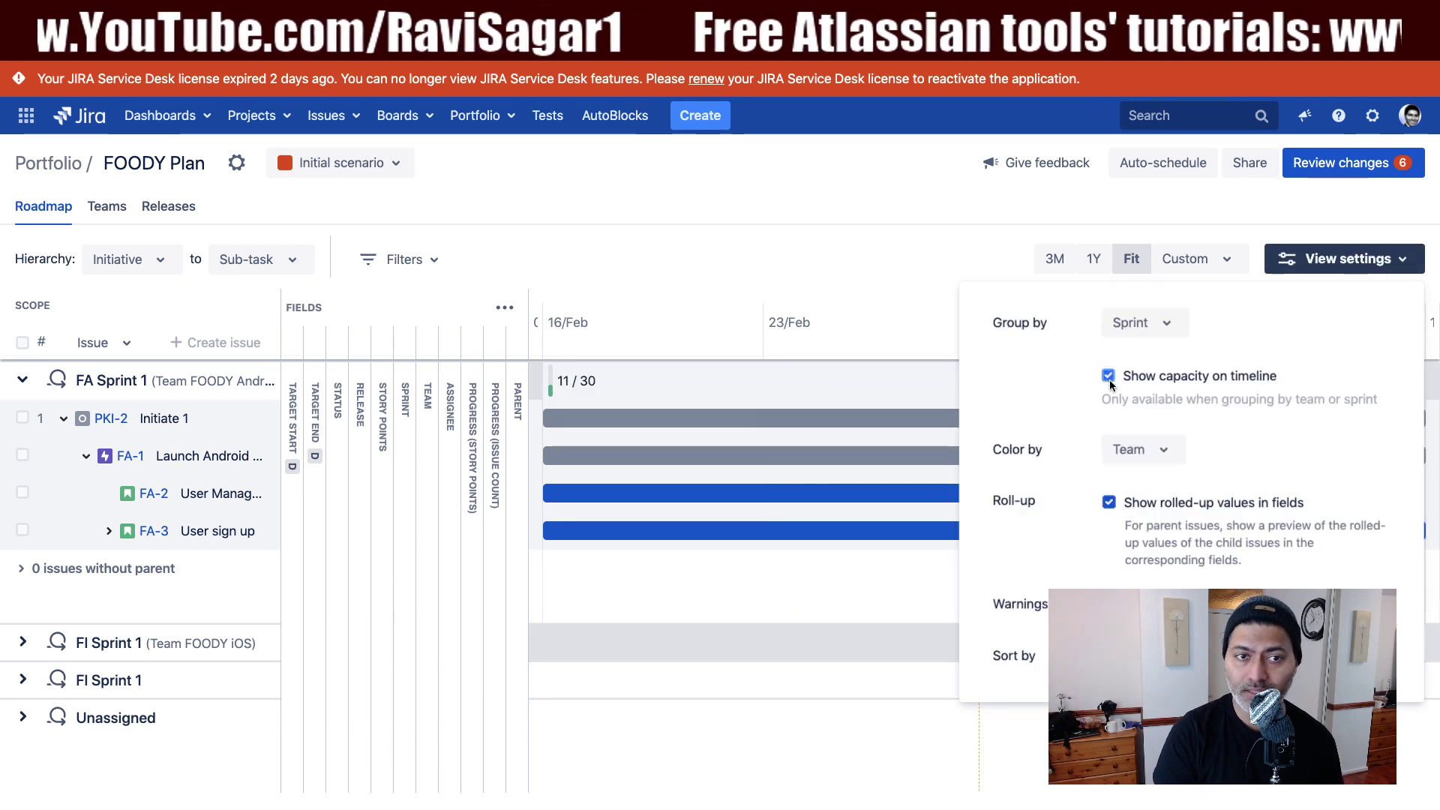
left_click(619, 275)
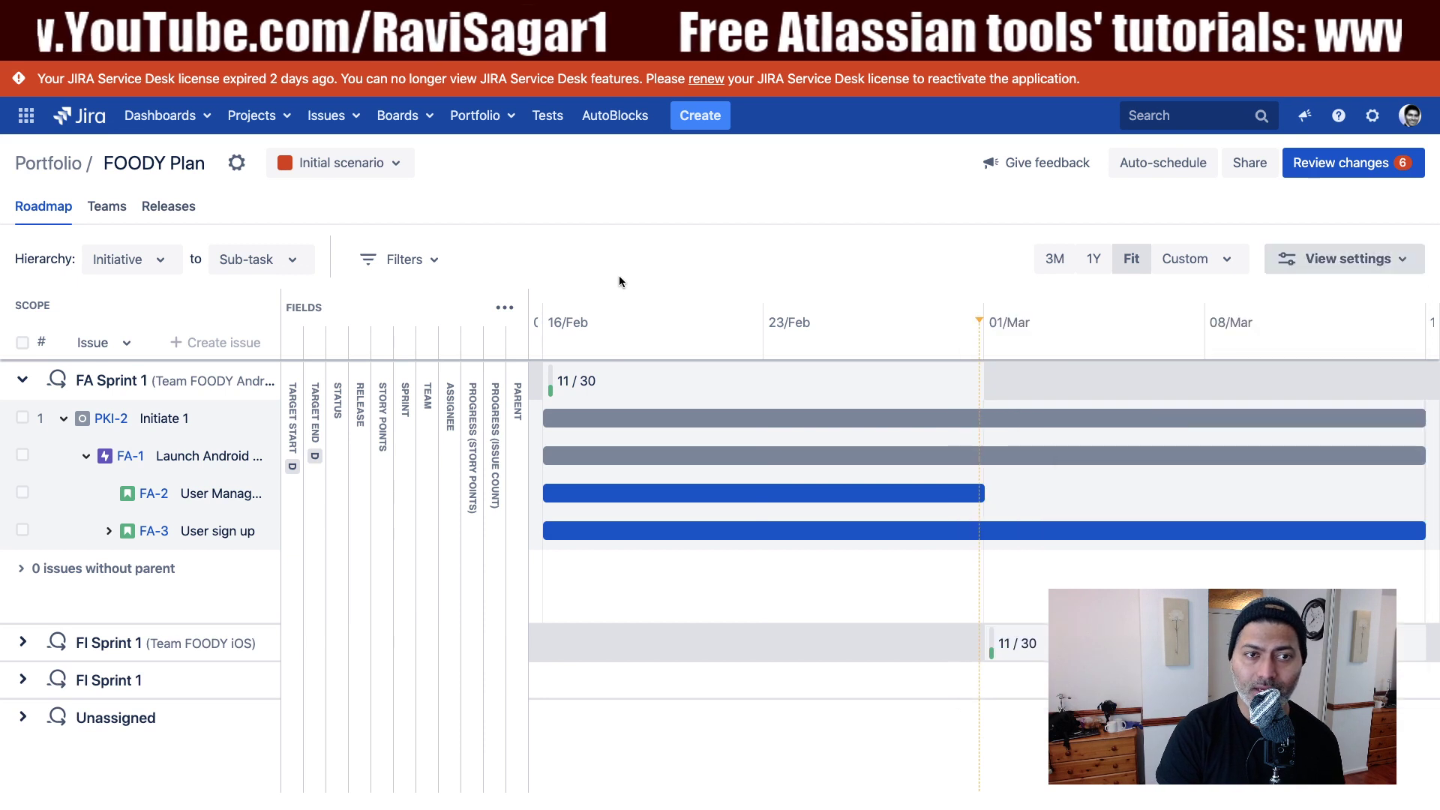
- Open the capacity details of FA Sprint 1 and review its percentage done and points completed
left_click(551, 387)
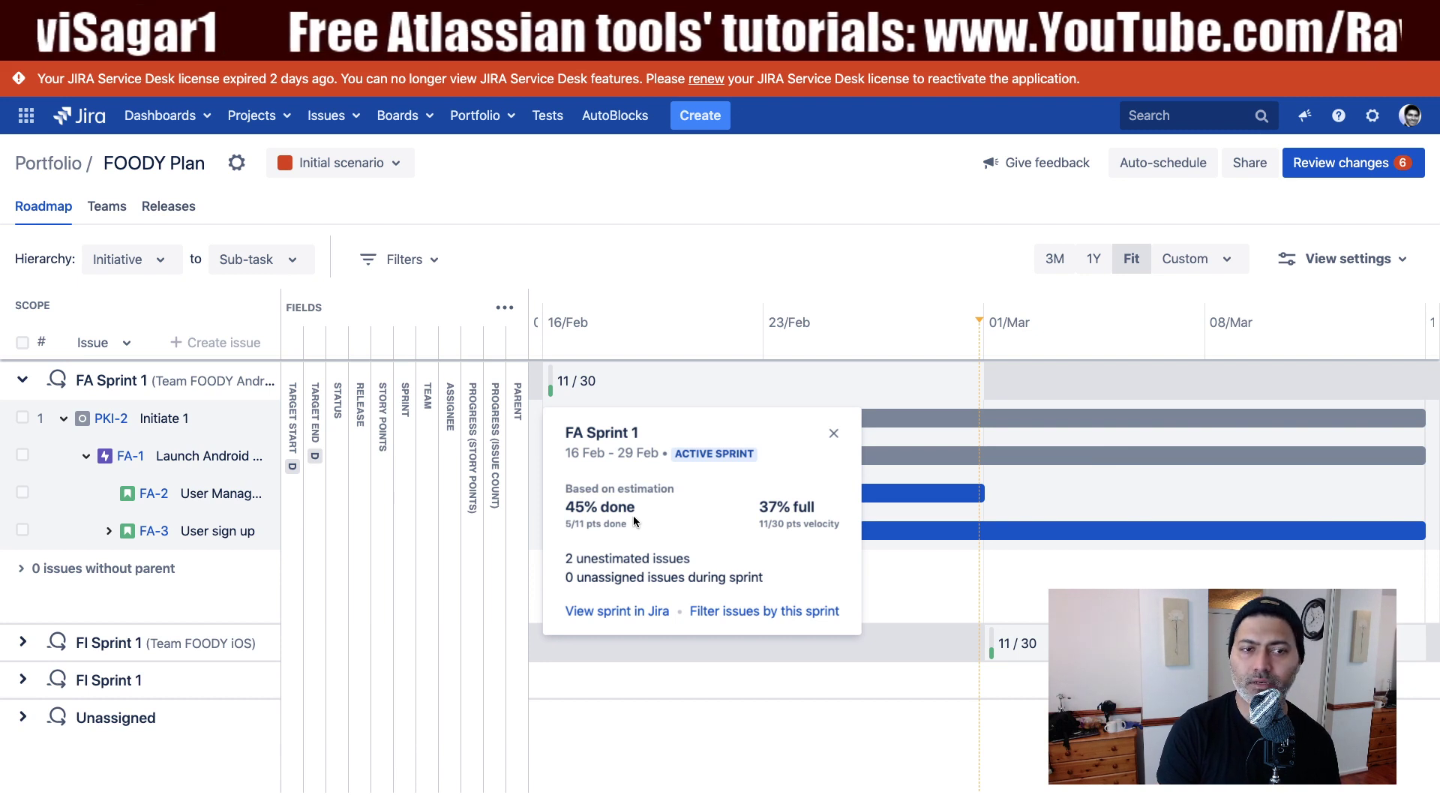
triple_click(594, 527)
left_click(606, 537)
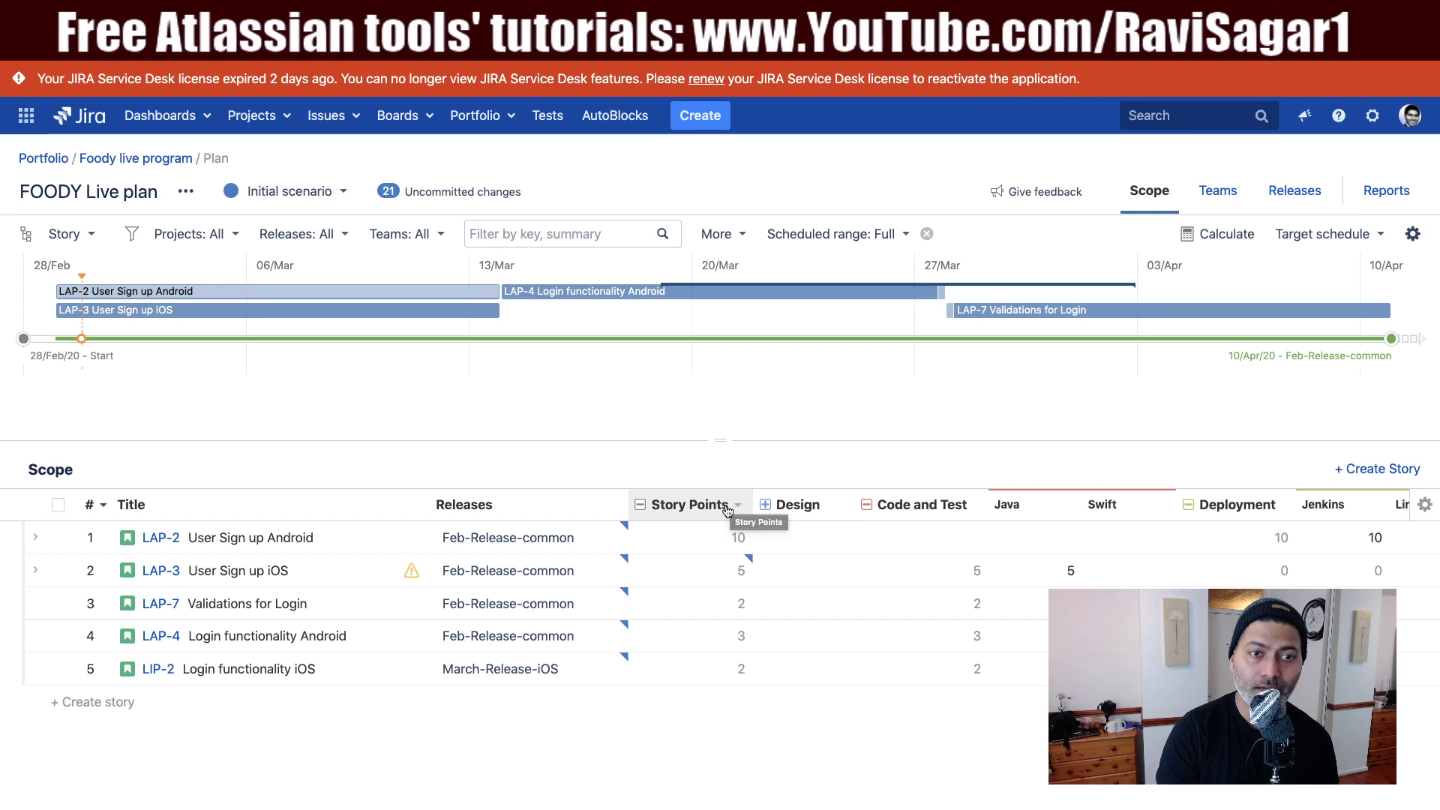
- In the FOODY Live plan's scope table, collapse the Story Points breakdown and bring the Progress column into view
left_click(641, 506)
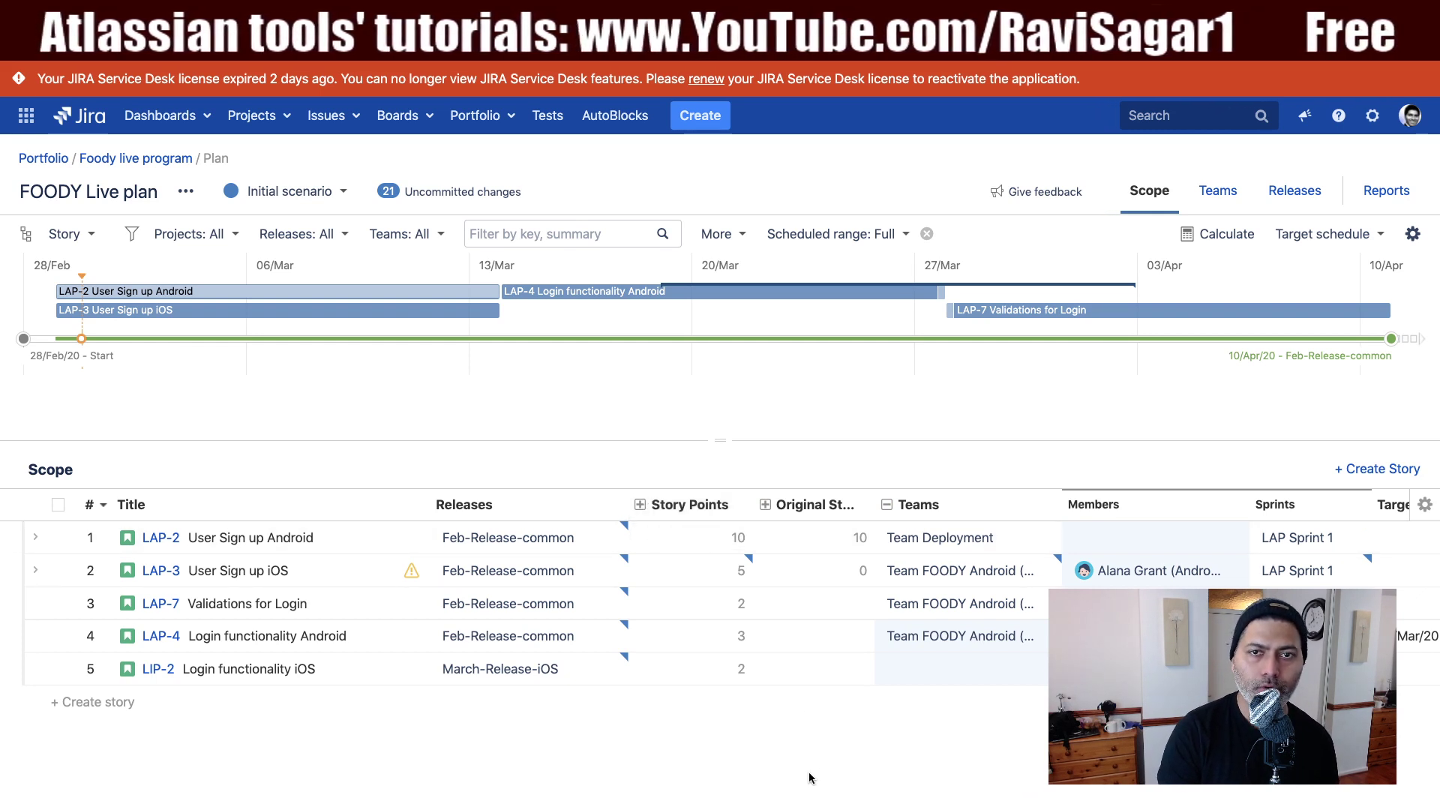
scroll(750, 600, "right", 10)
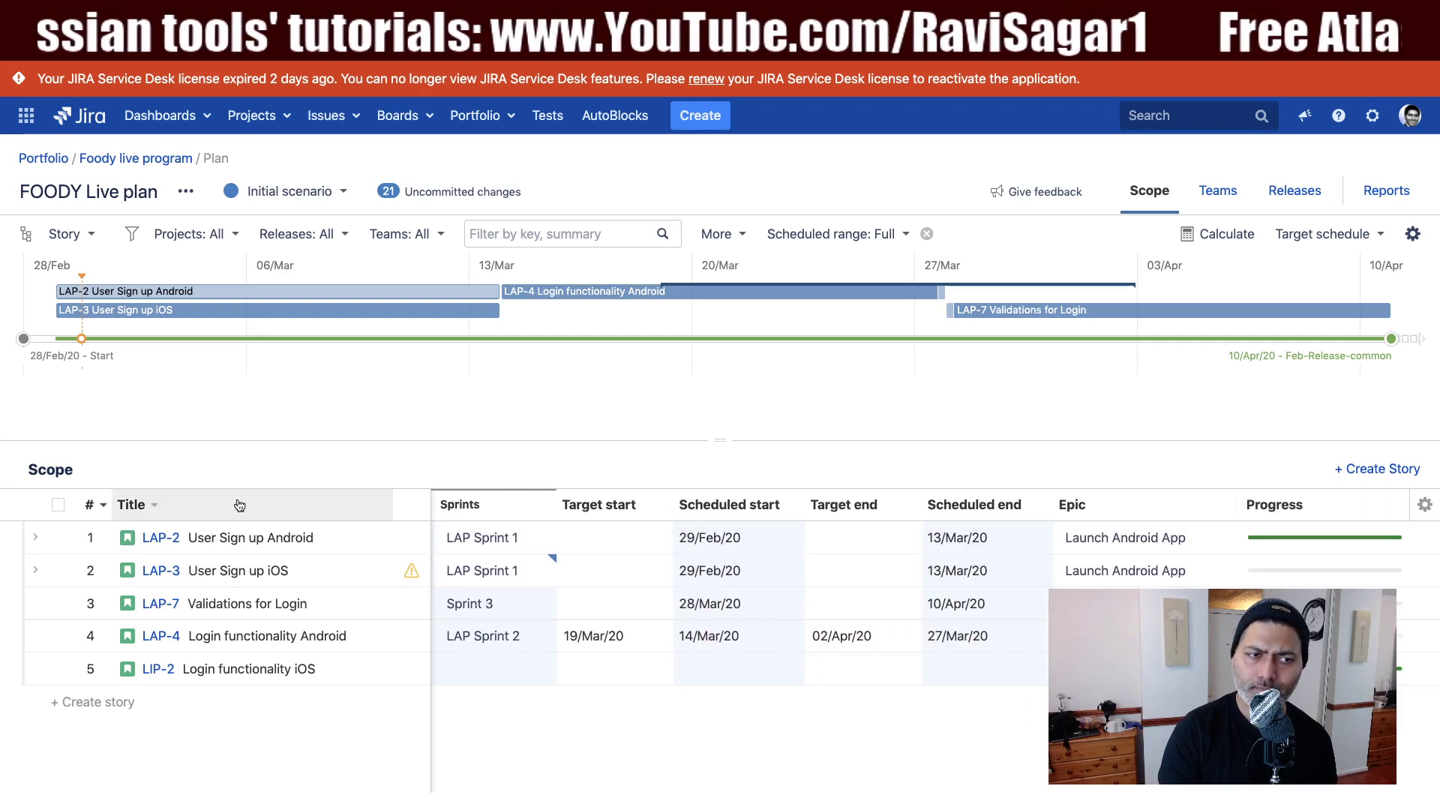
- Set the FOODY Live plan's hierarchy level to Initiative and check the progress breakdown of PK-1 Live Initiative 1
left_click(75, 237)
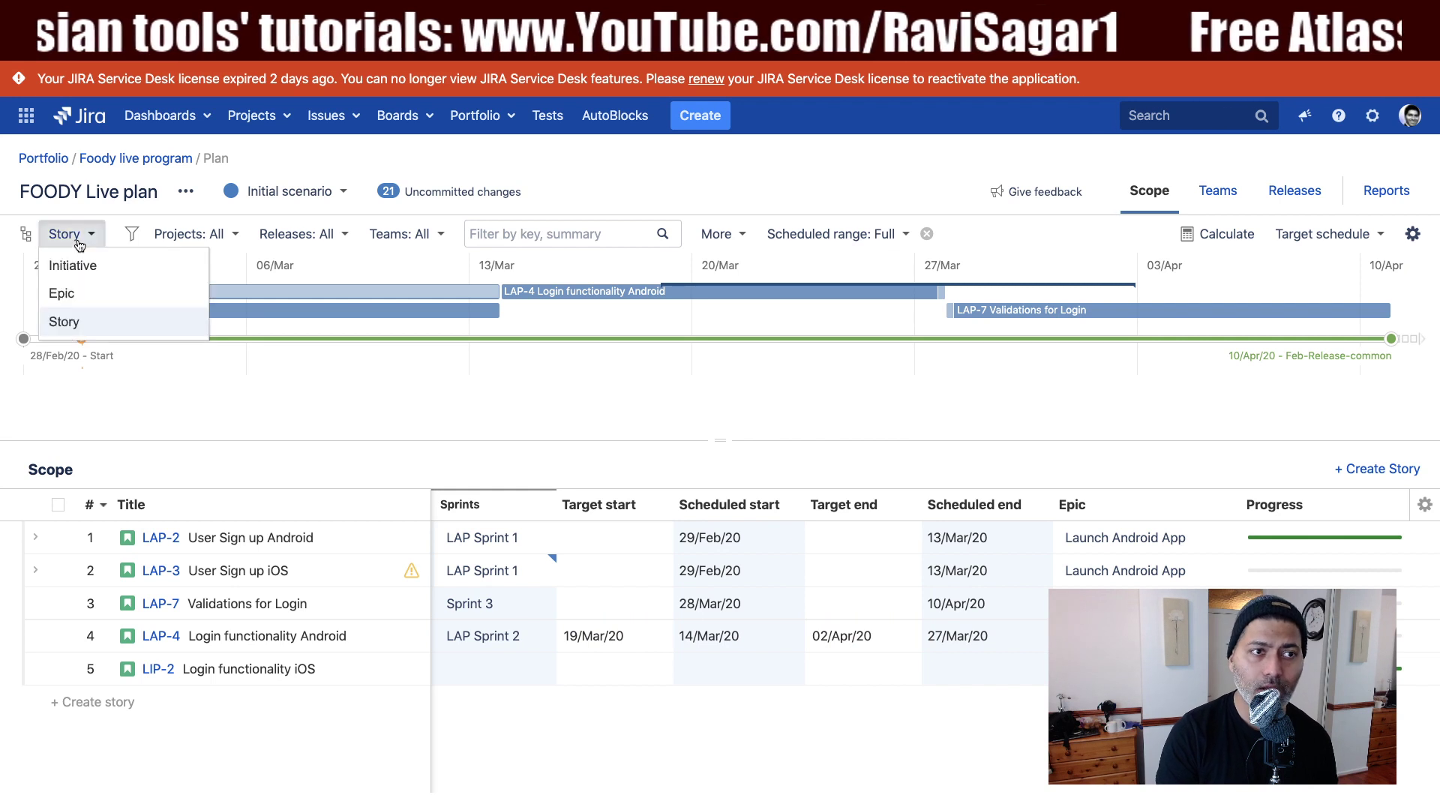
left_click(80, 274)
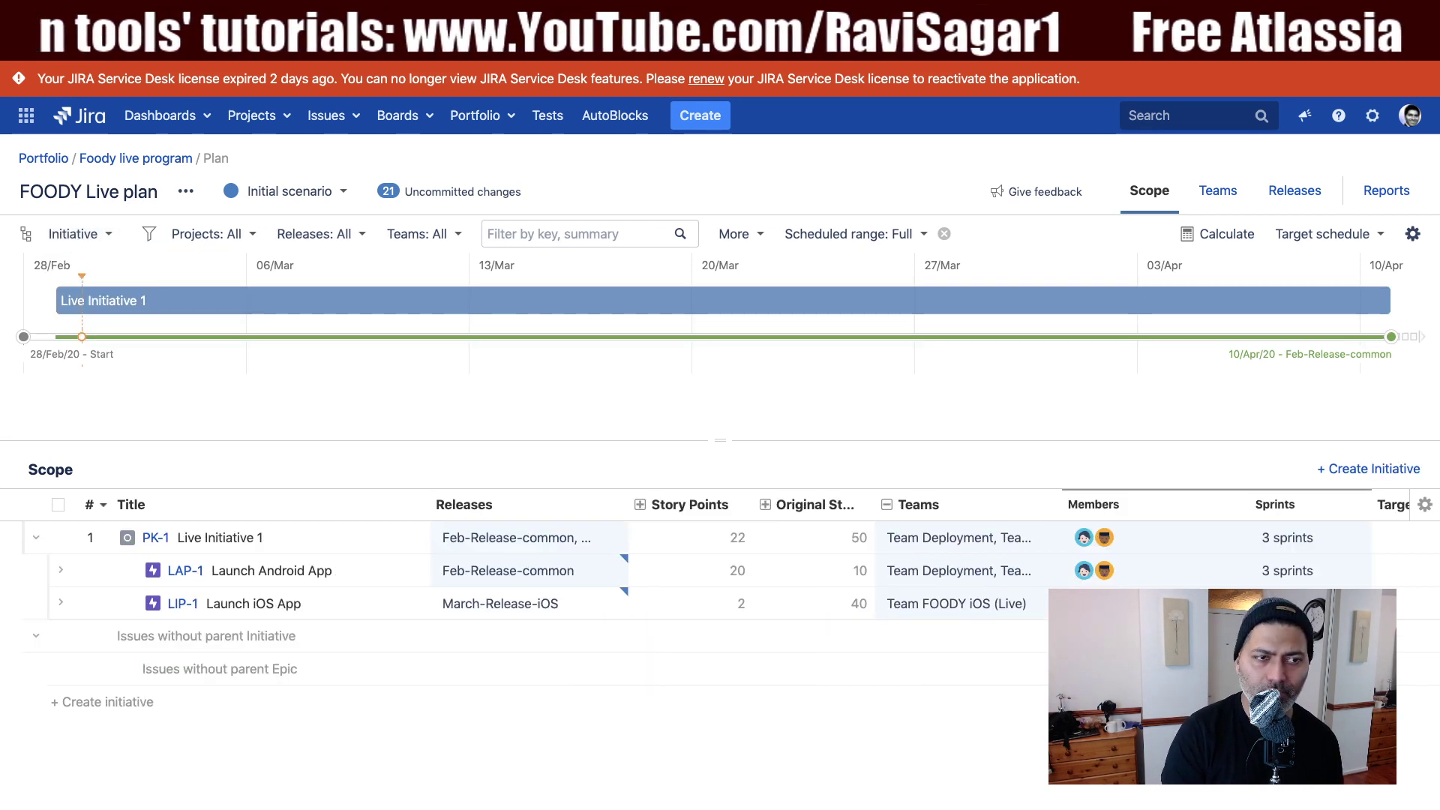
scroll(966, 789, "right", 10)
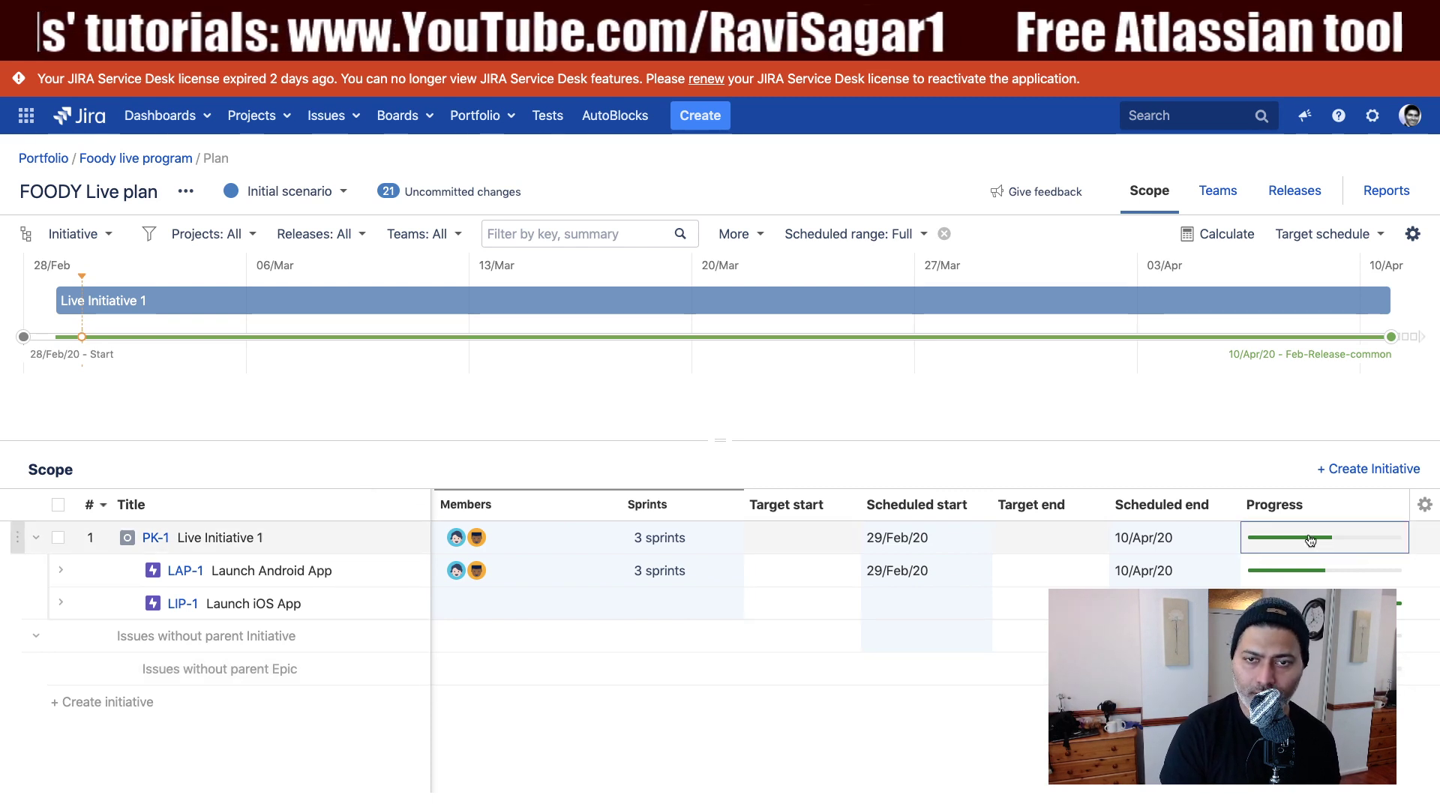
mouse_move(1335, 546)
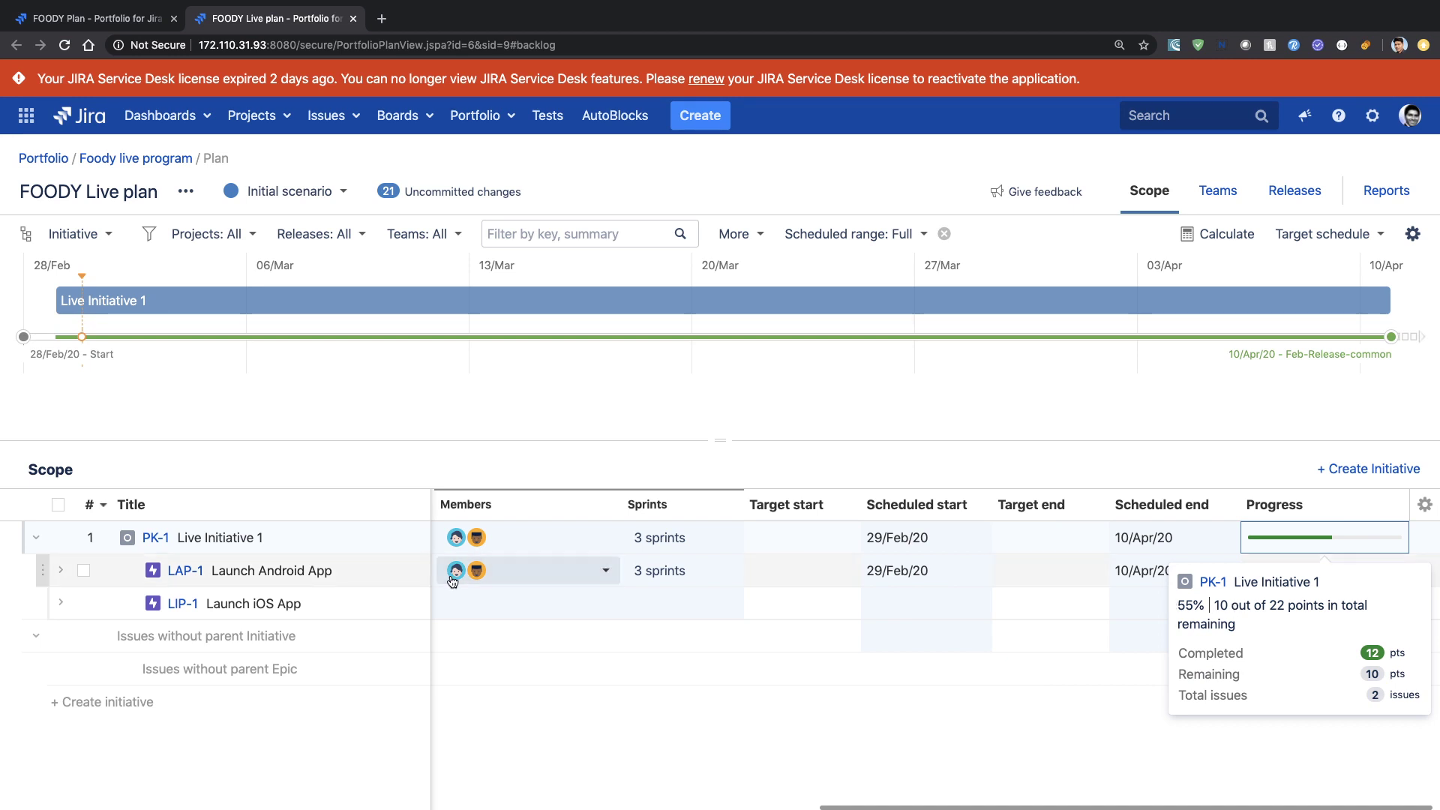
- Expand the LAP-1 Launch Android App epic and check the progress of the epic and its stories
left_click(56, 574)
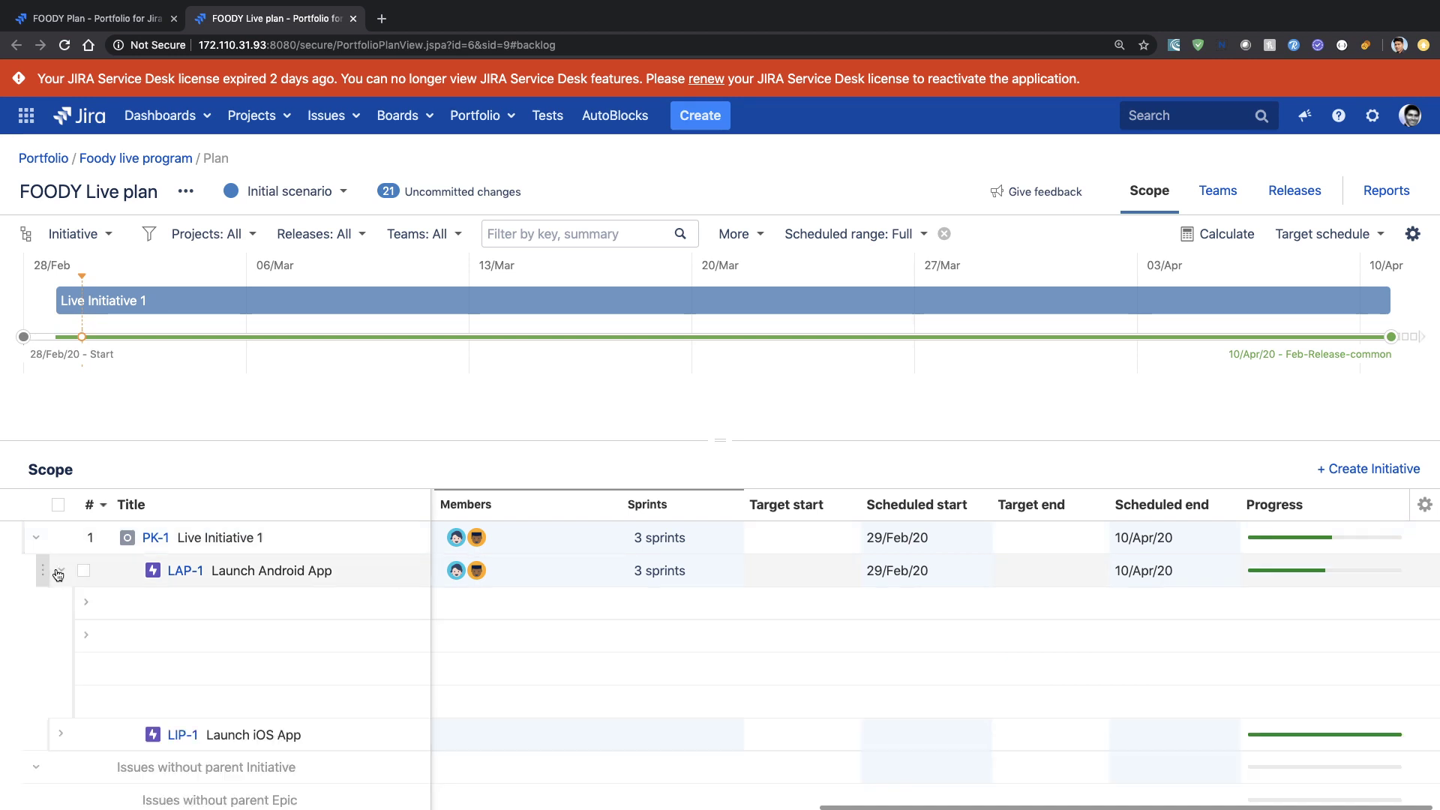
mouse_move(1315, 571)
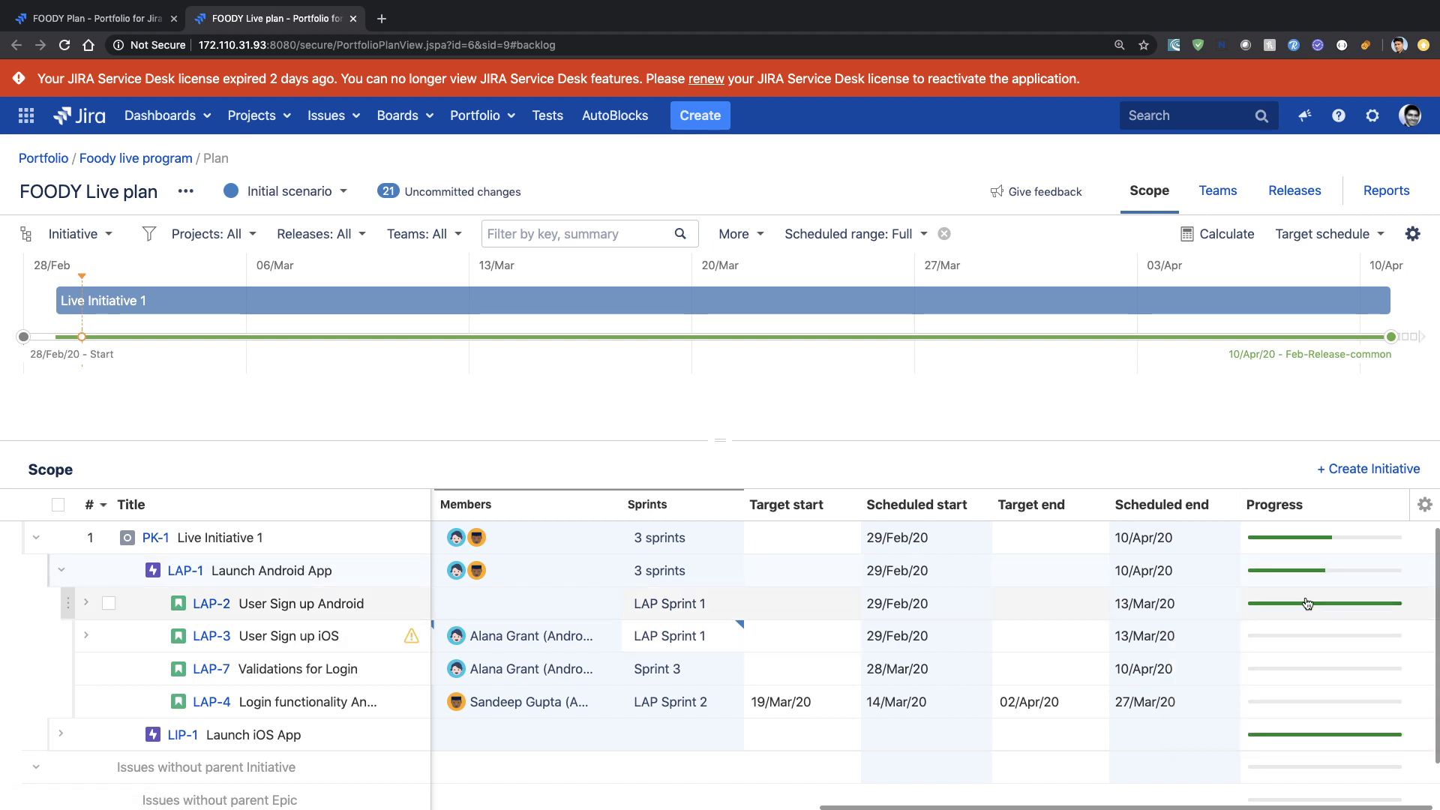
mouse_move(1303, 609)
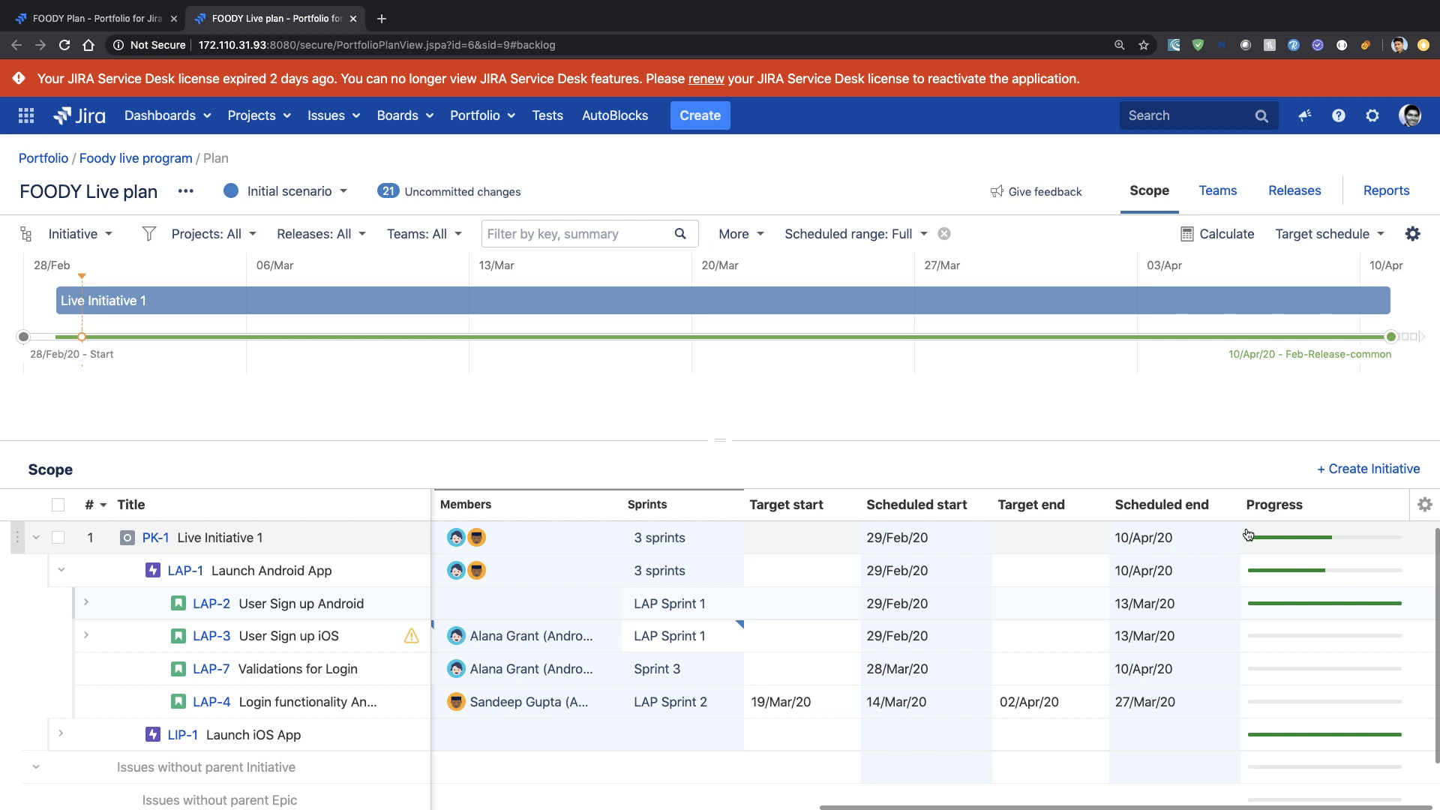
- Open the plan's Releases view and compare progress across the cross-project and Live Android Plan releases
left_click(1291, 197)
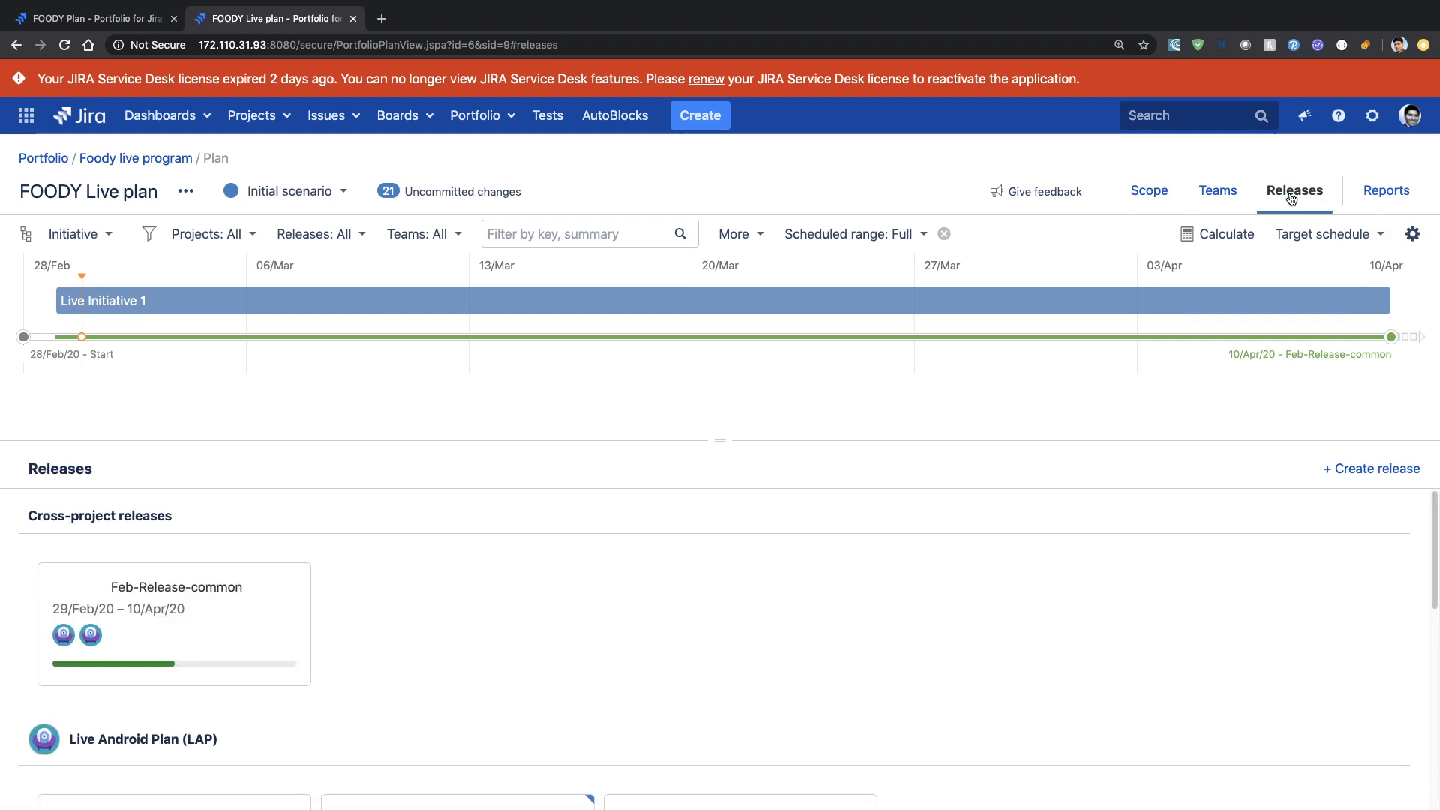
scroll(715, 565, "down", 1)
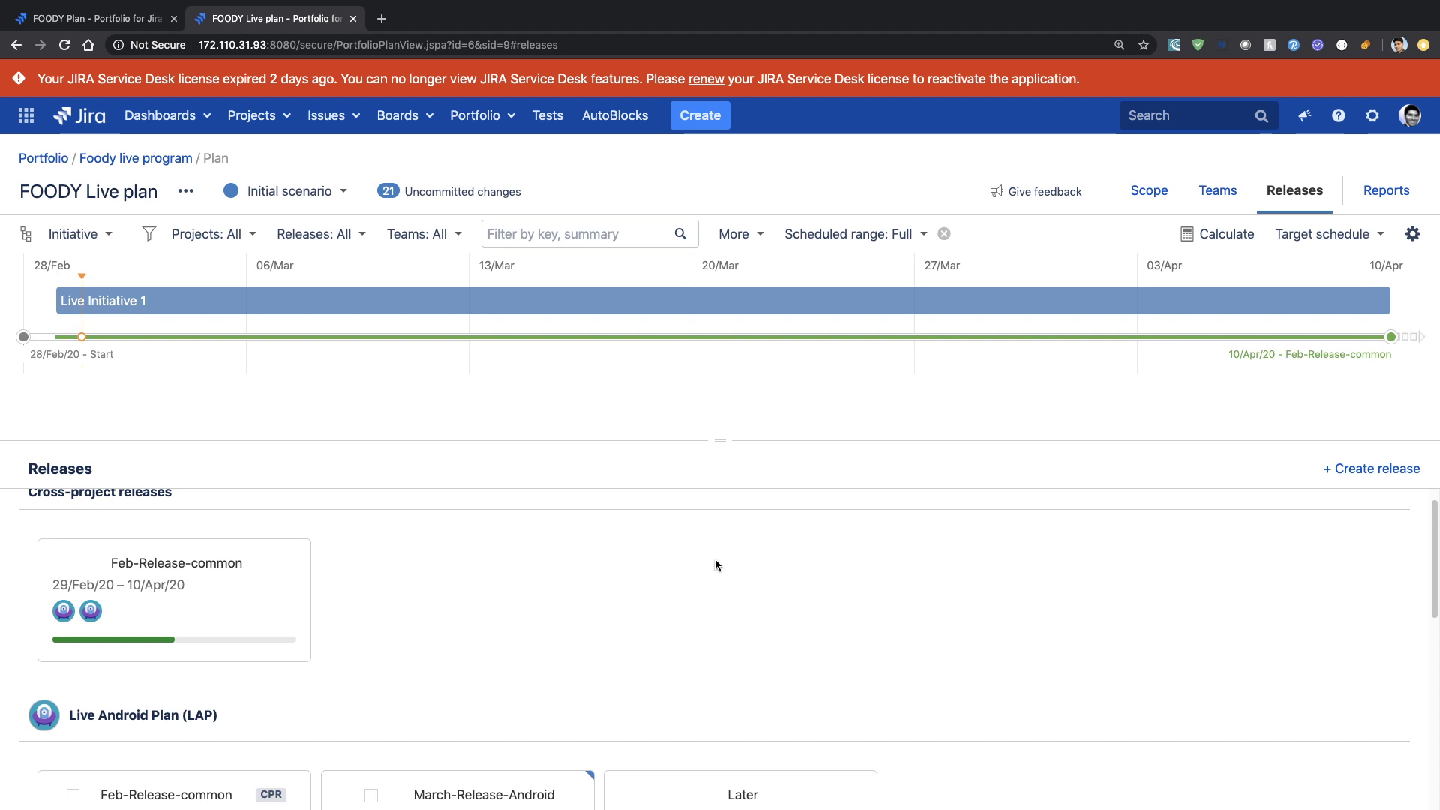
scroll(671, 628, "up", 1)
scroll(671, 629, "down", 5)
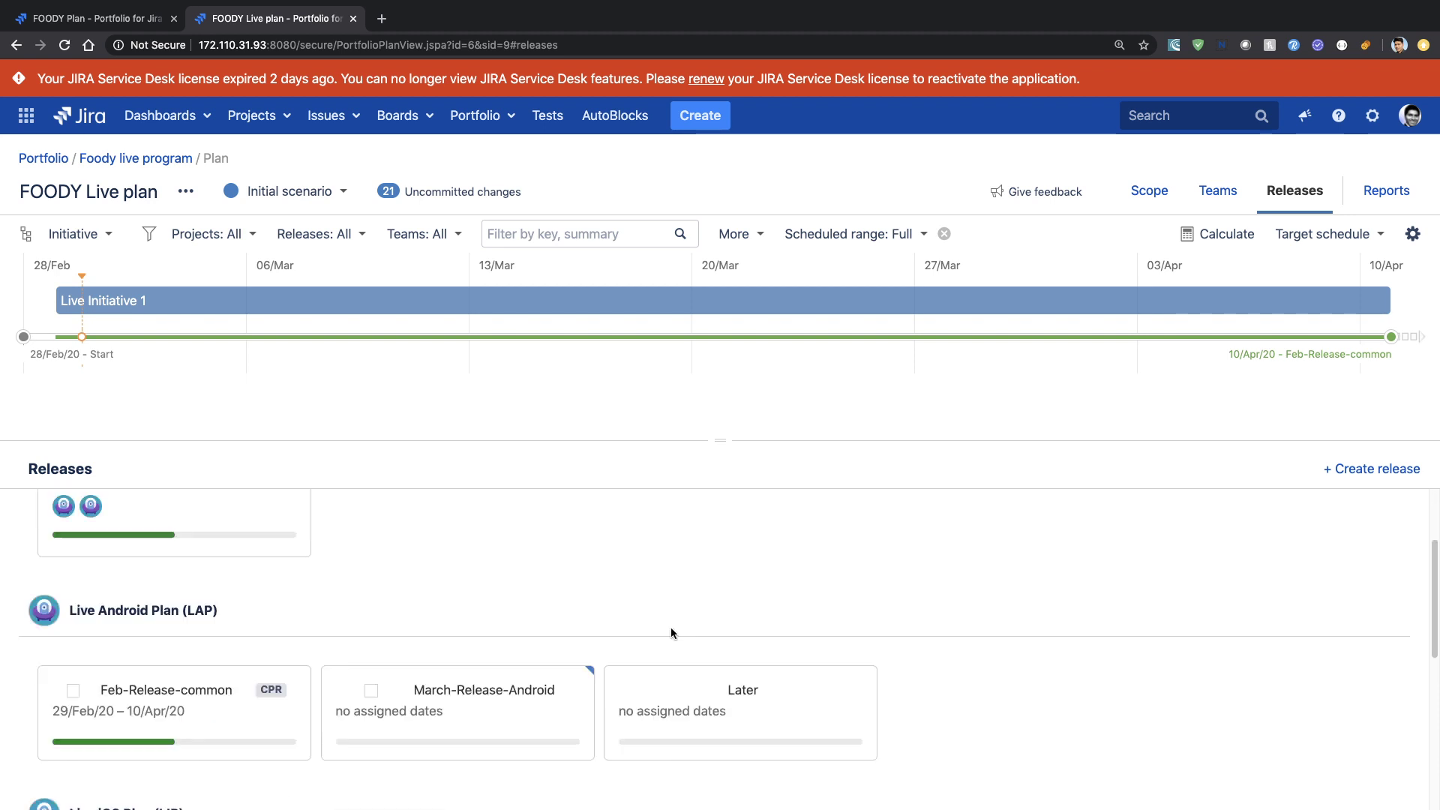
scroll(670, 628, "up", 5)
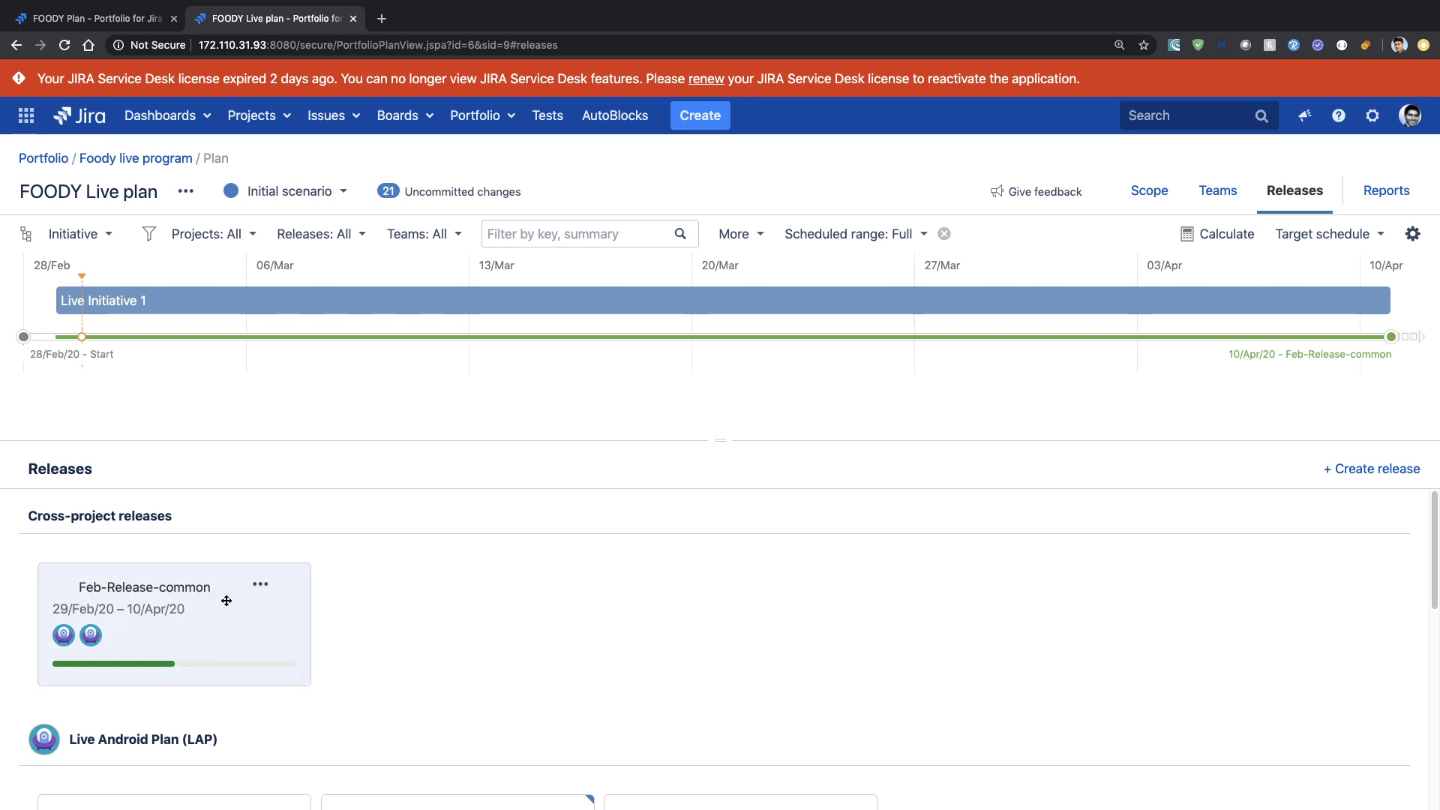
scroll(221, 616, "down", 4)
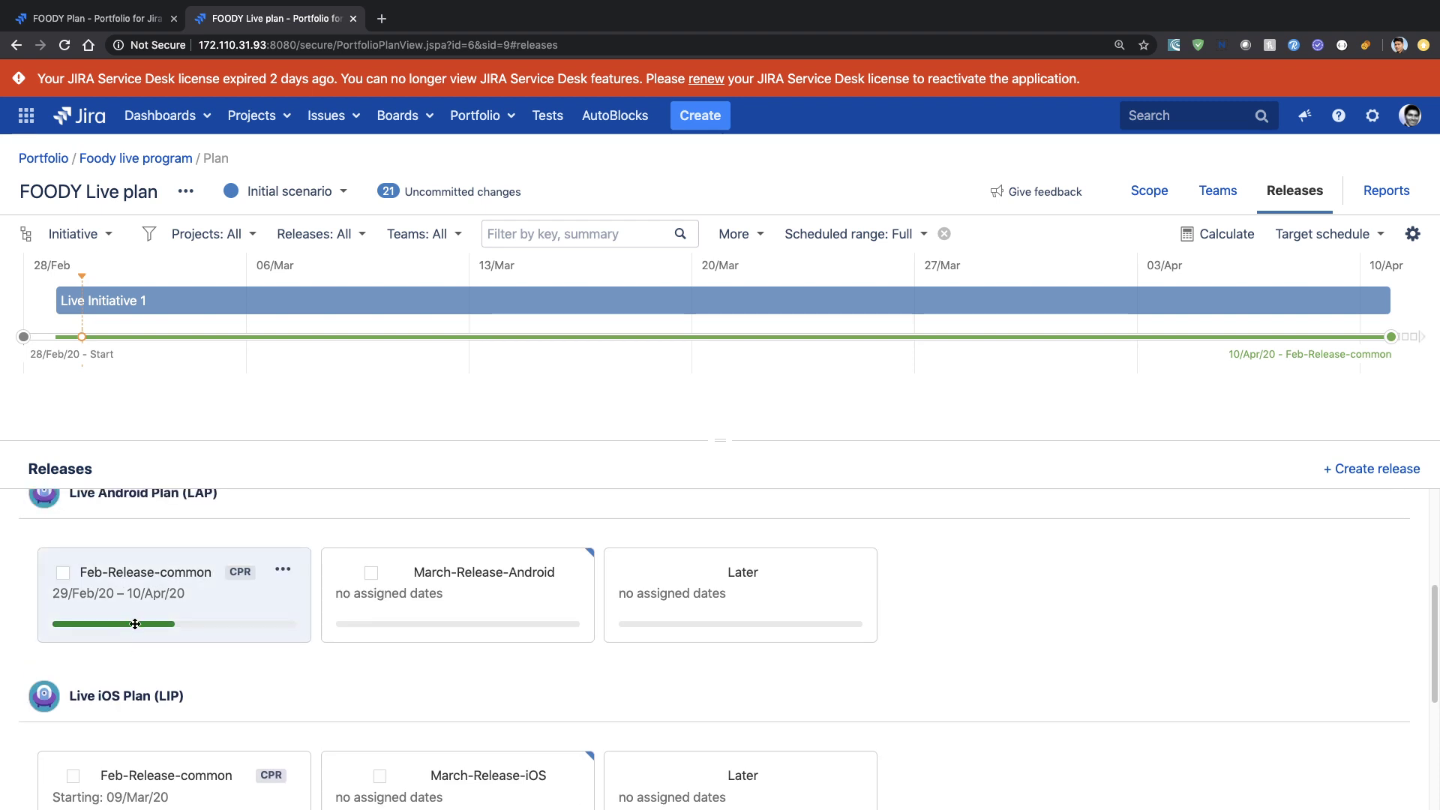
scroll(136, 623, "up", 4)
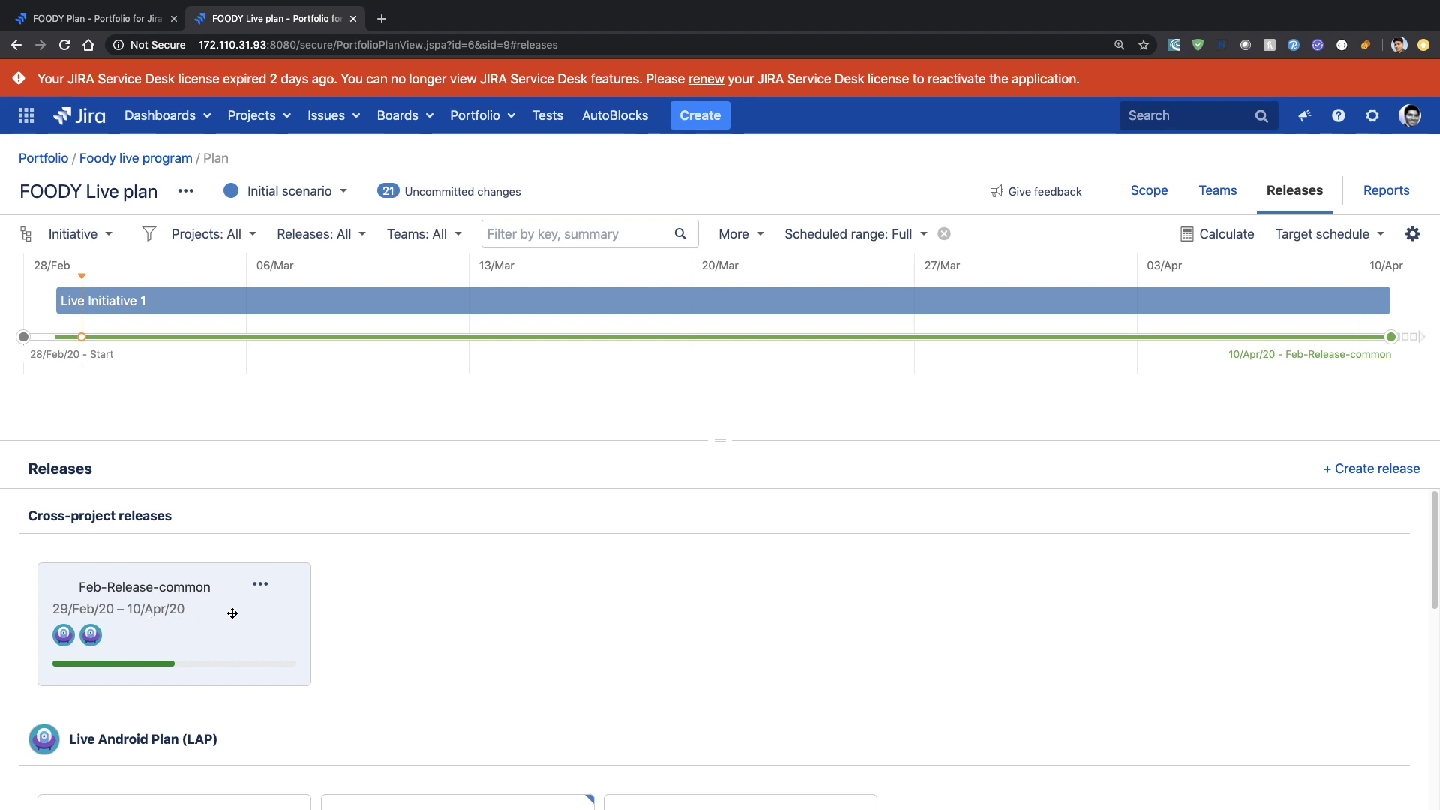
- View the details of the cross-project Feb-Release-common release, close them, and look over the remaining releases
left_click(260, 583)
left_click(304, 613)
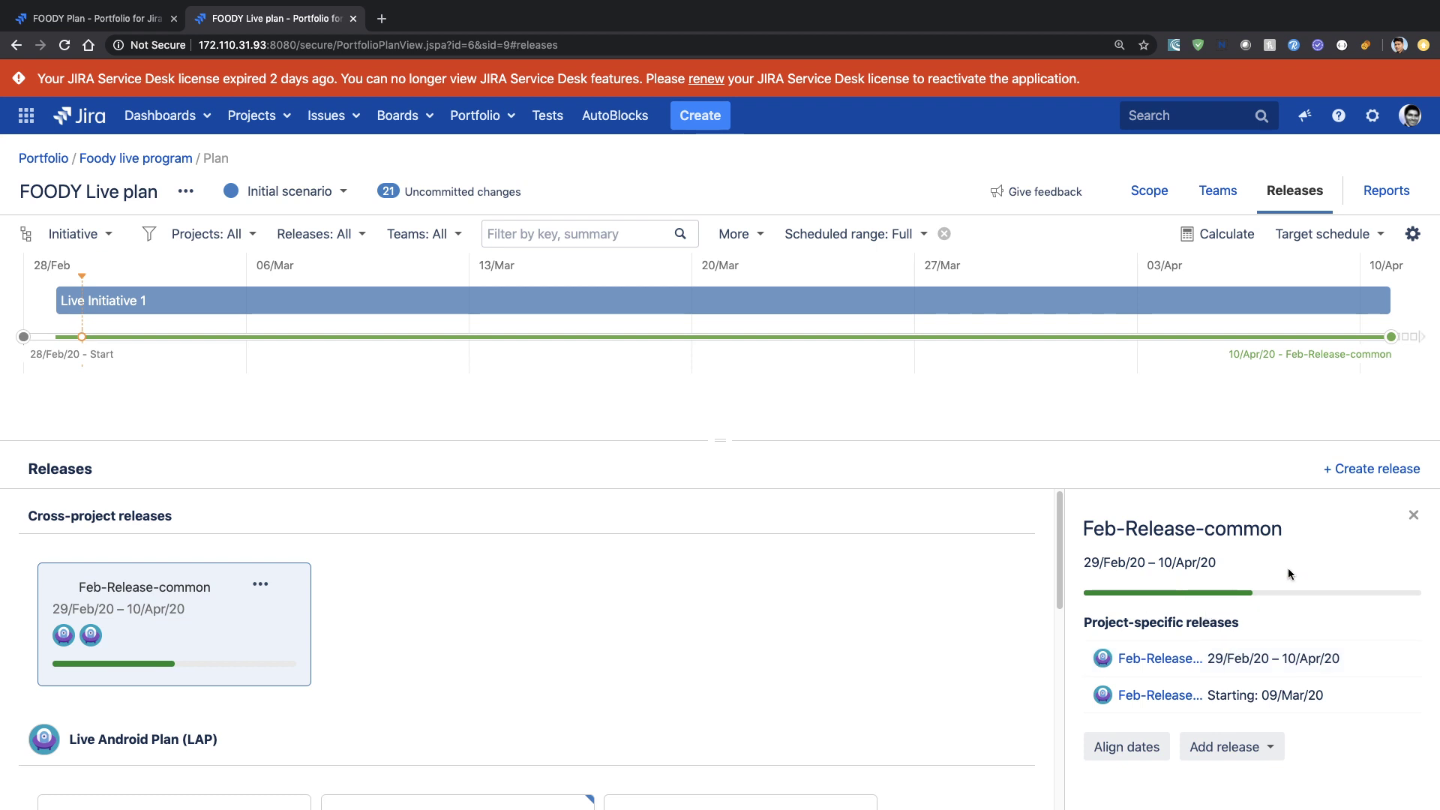
left_click(1414, 516)
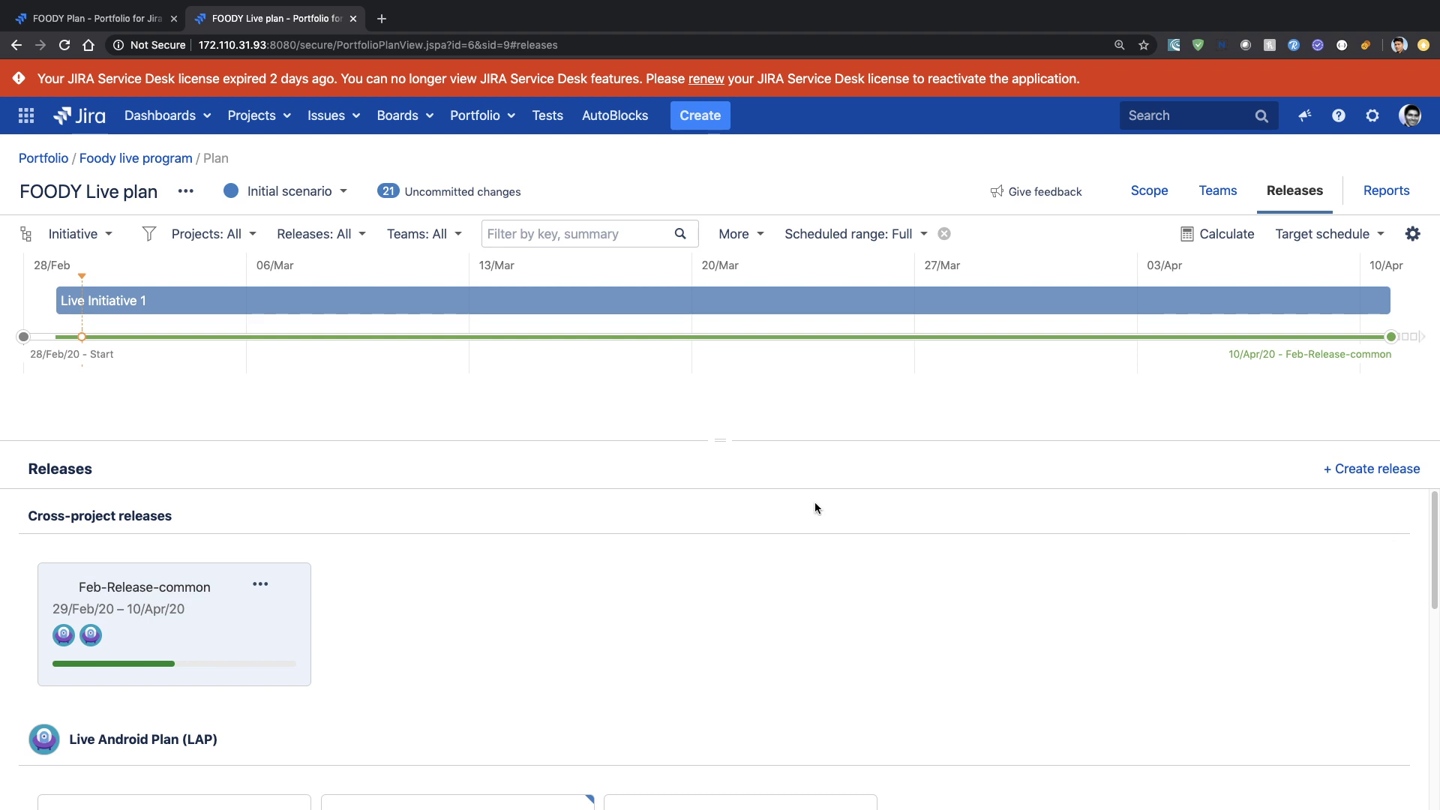
scroll(808, 519, "down", 4)
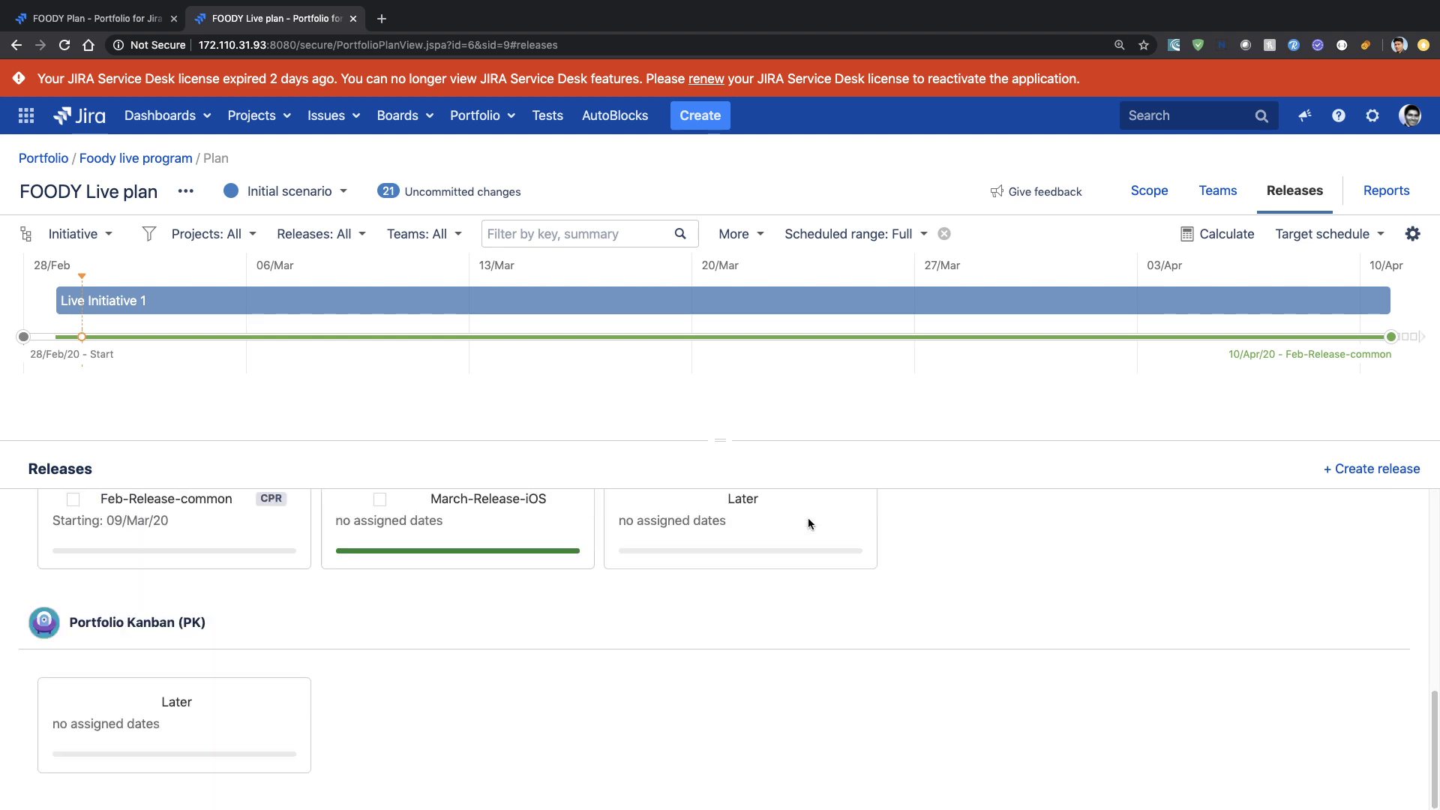
scroll(825, 514, "up", 4)
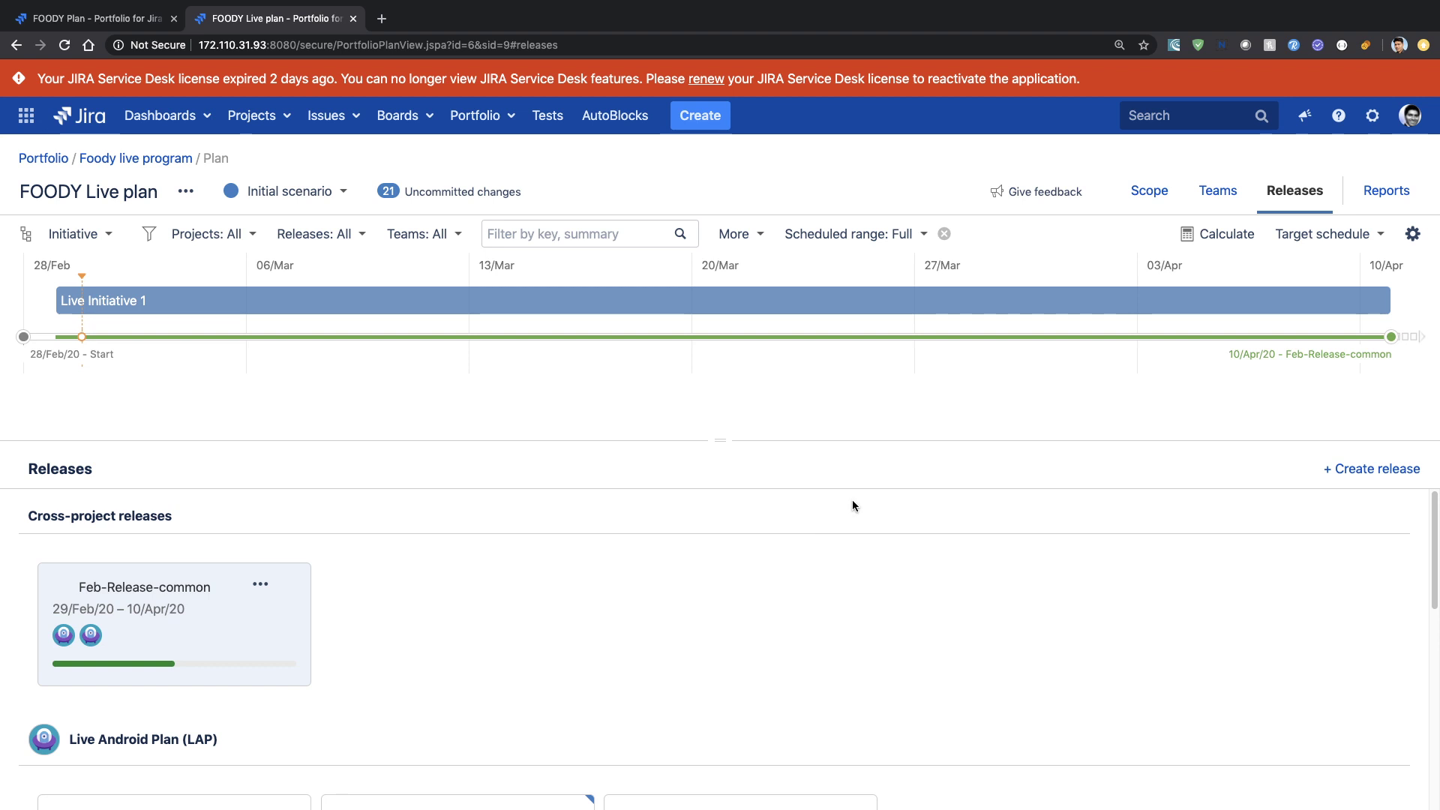
- Open the plan's reports and display the Releases report
left_click(1386, 189)
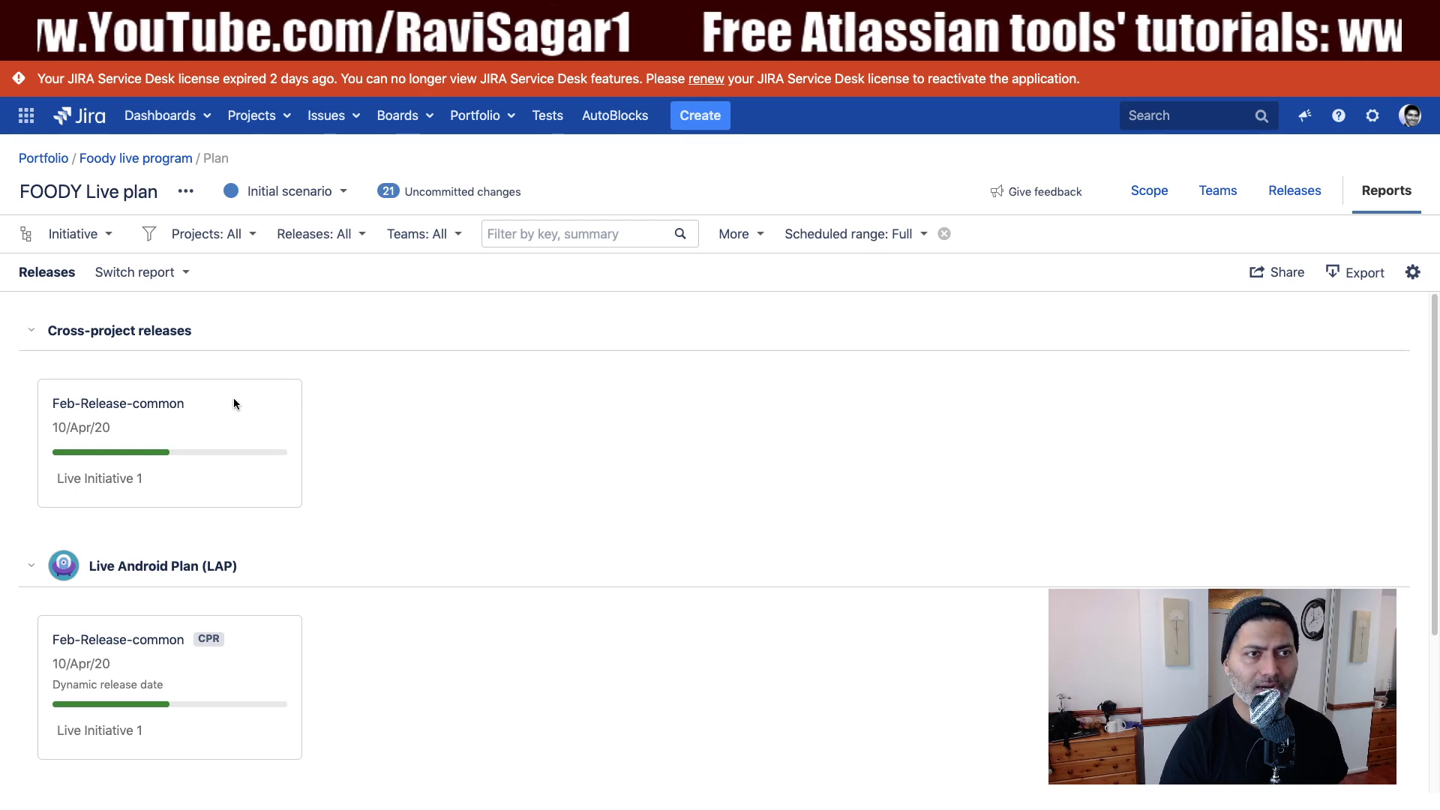
left_click(146, 272)
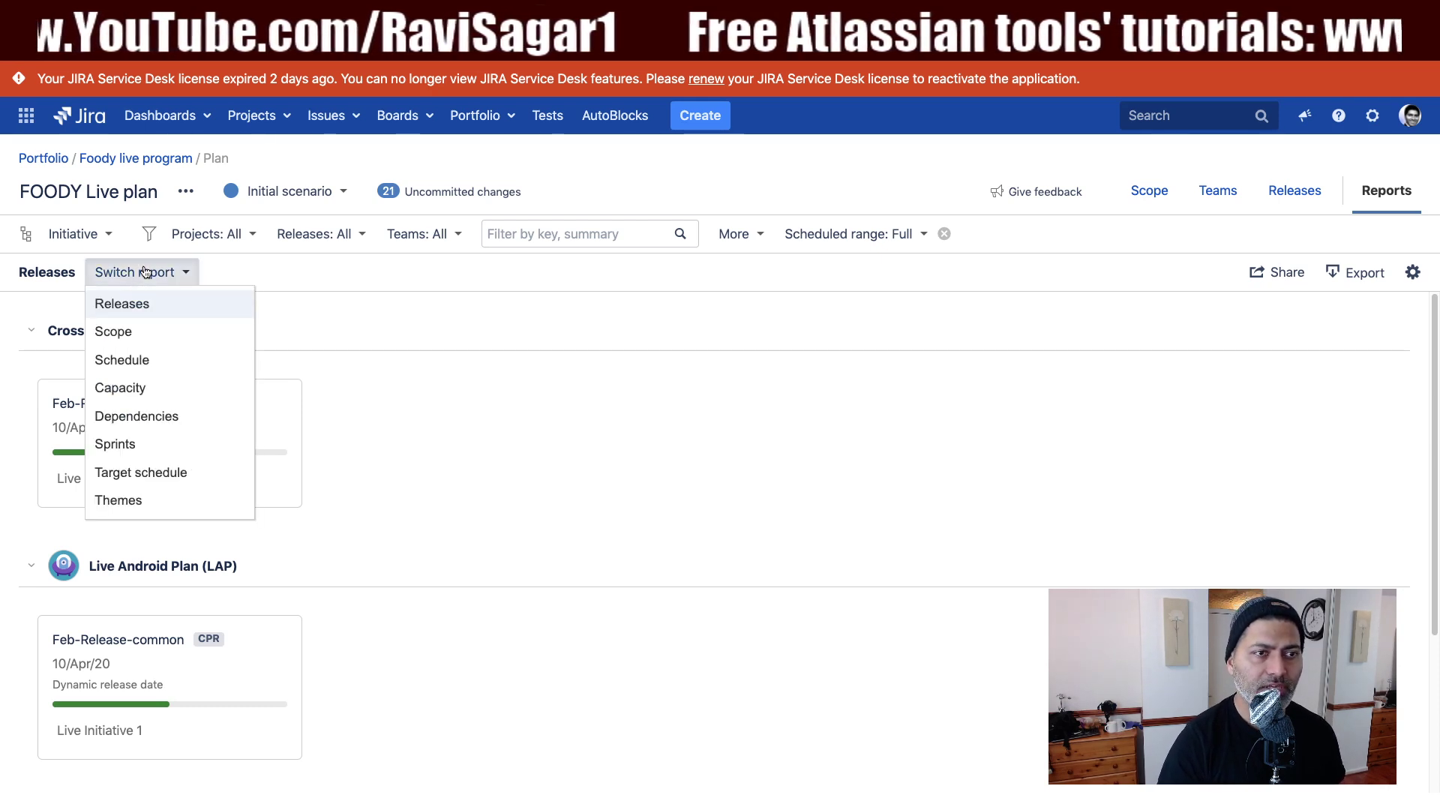
left_click(157, 309)
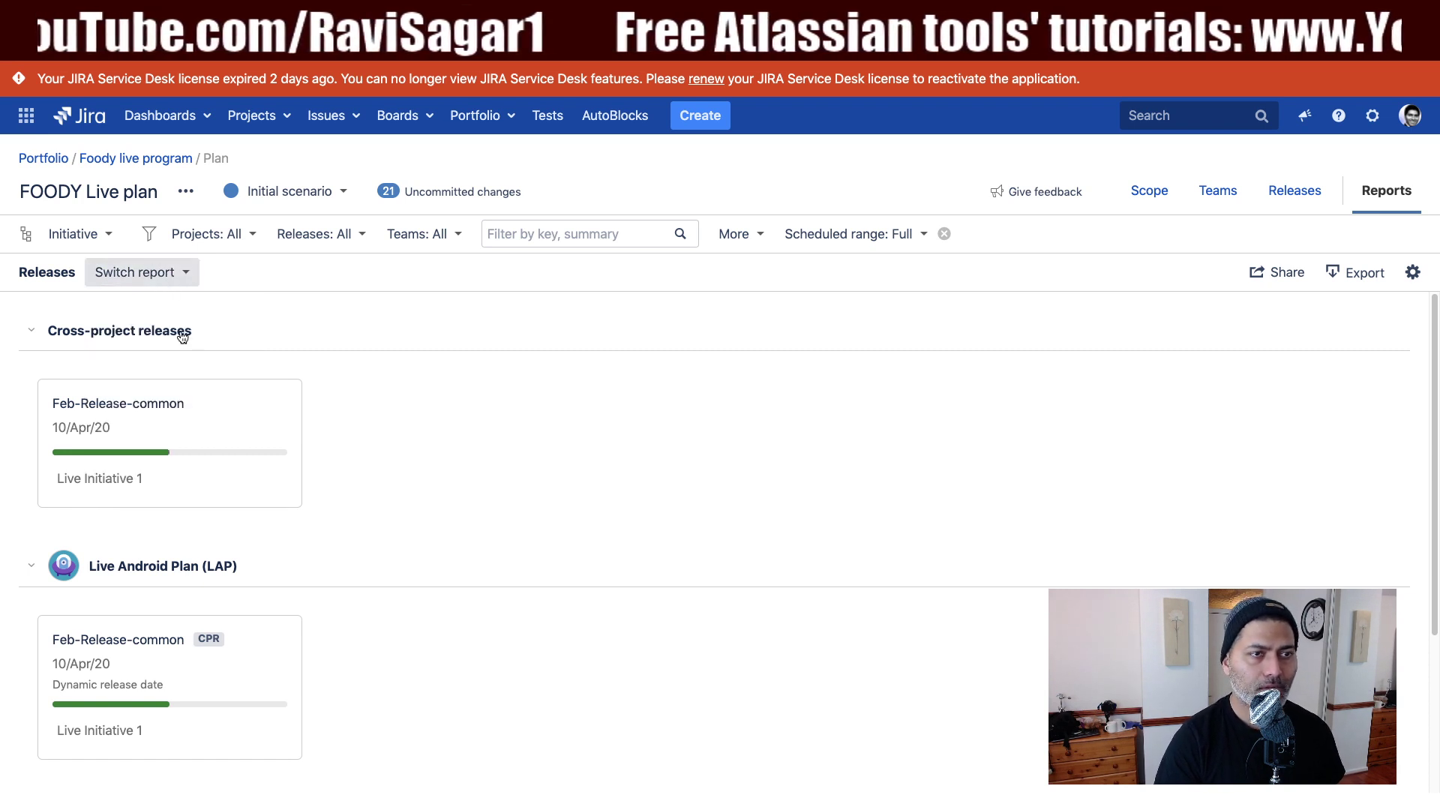
- Switch to the Scope report and expand PK-1 Live Initiative 1 to view the progress of its epics
left_click(141, 273)
left_click(145, 334)
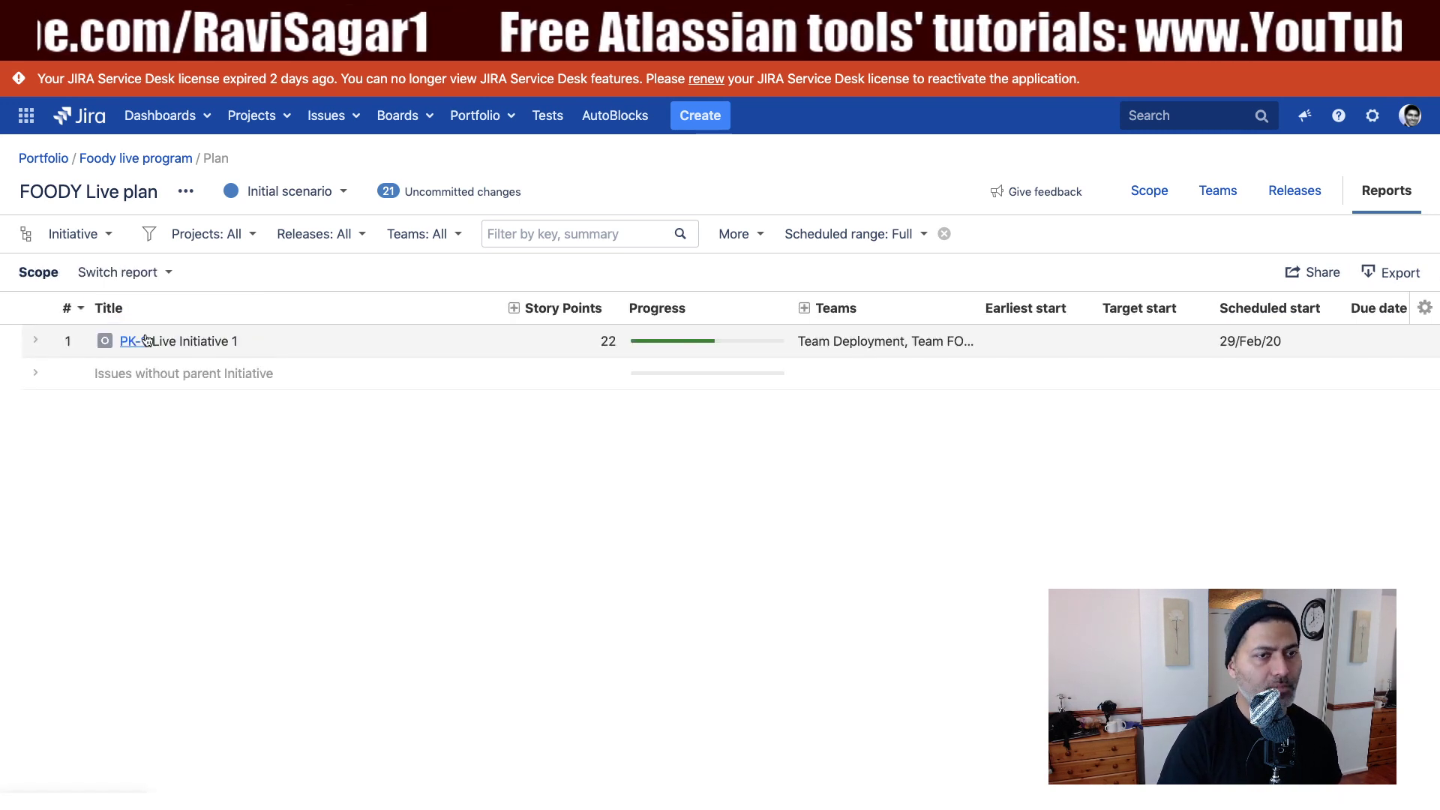
left_click(35, 341)
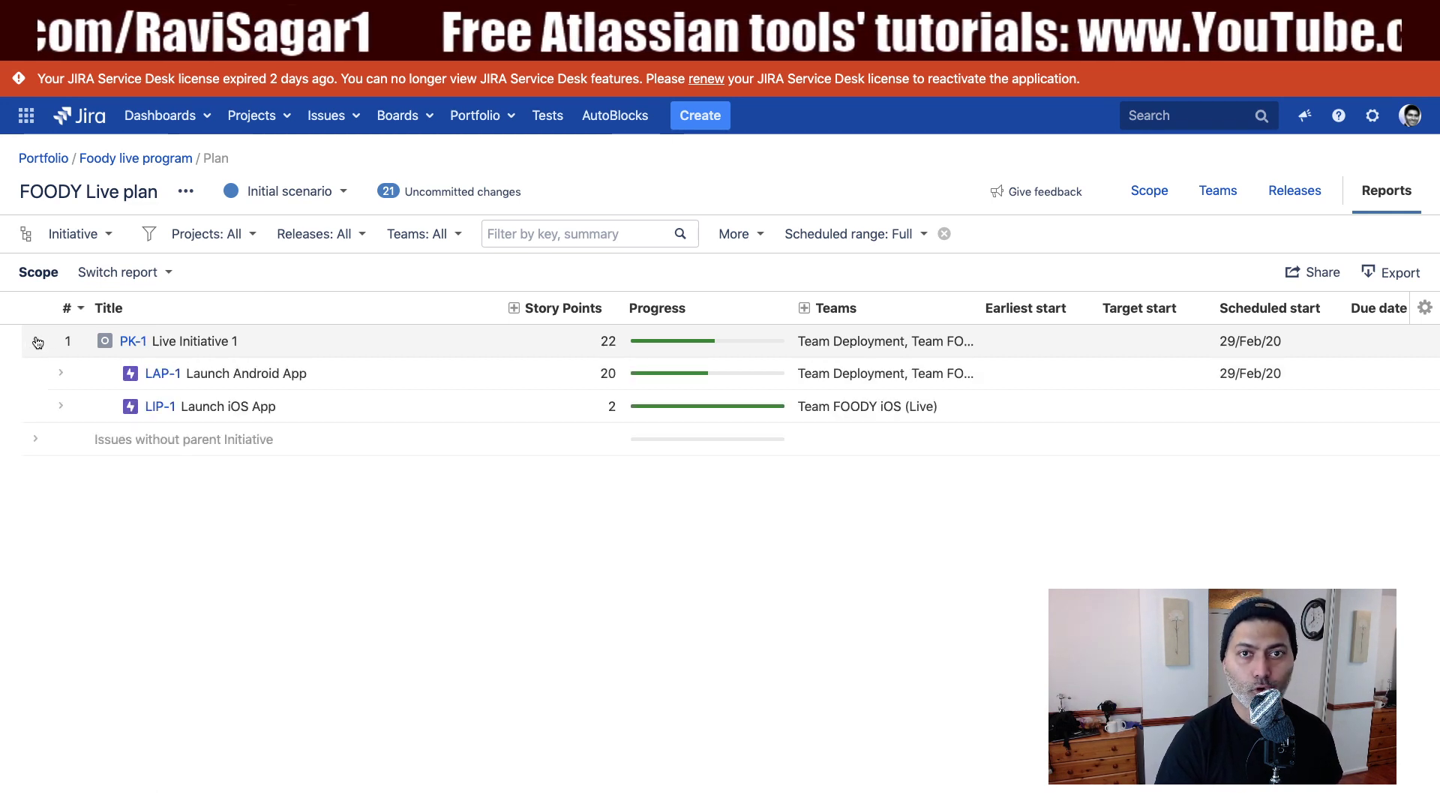
- Return to the plan's scope table, hide the timeline above it and show it again
left_click(1149, 192)
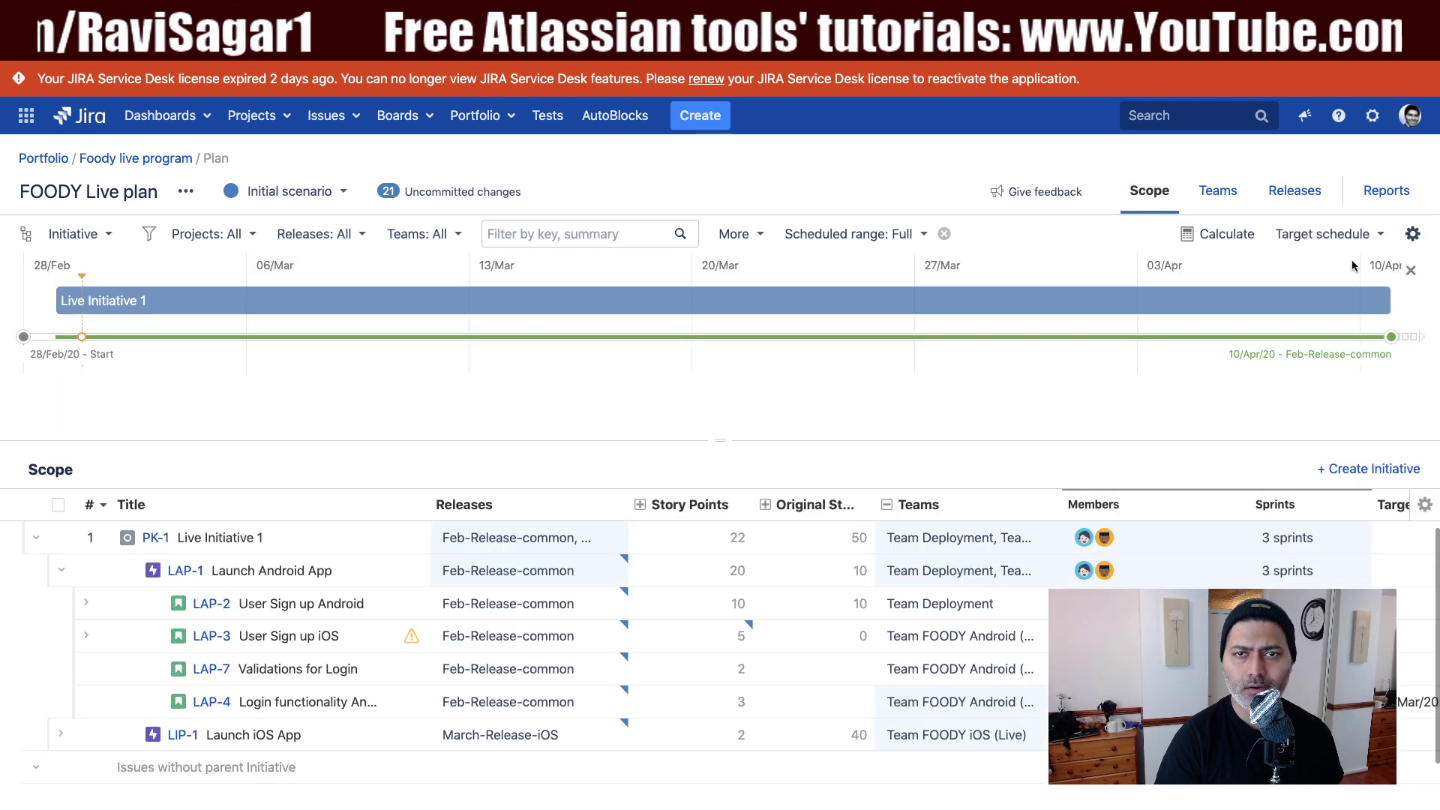
left_click(1411, 271)
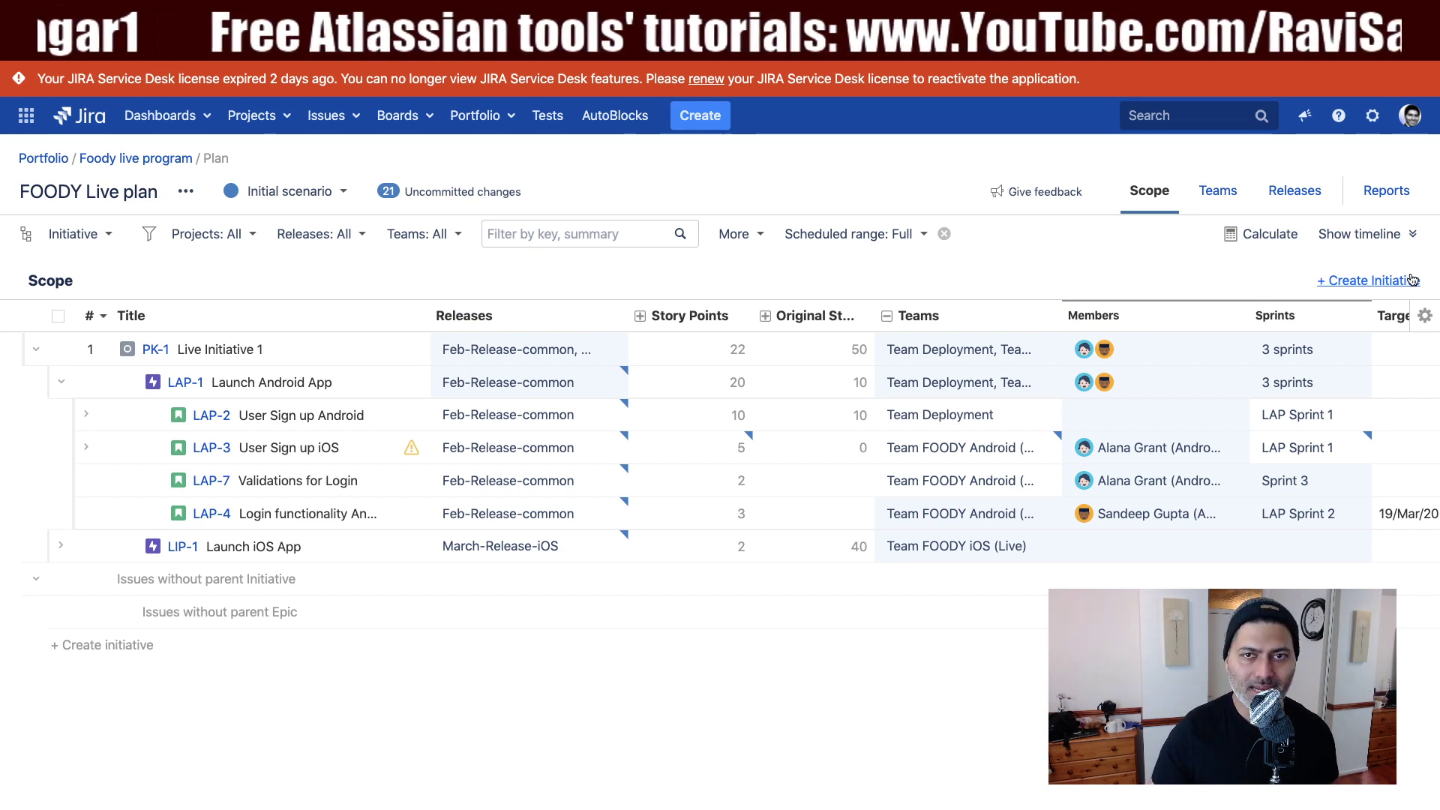
left_click(1384, 239)
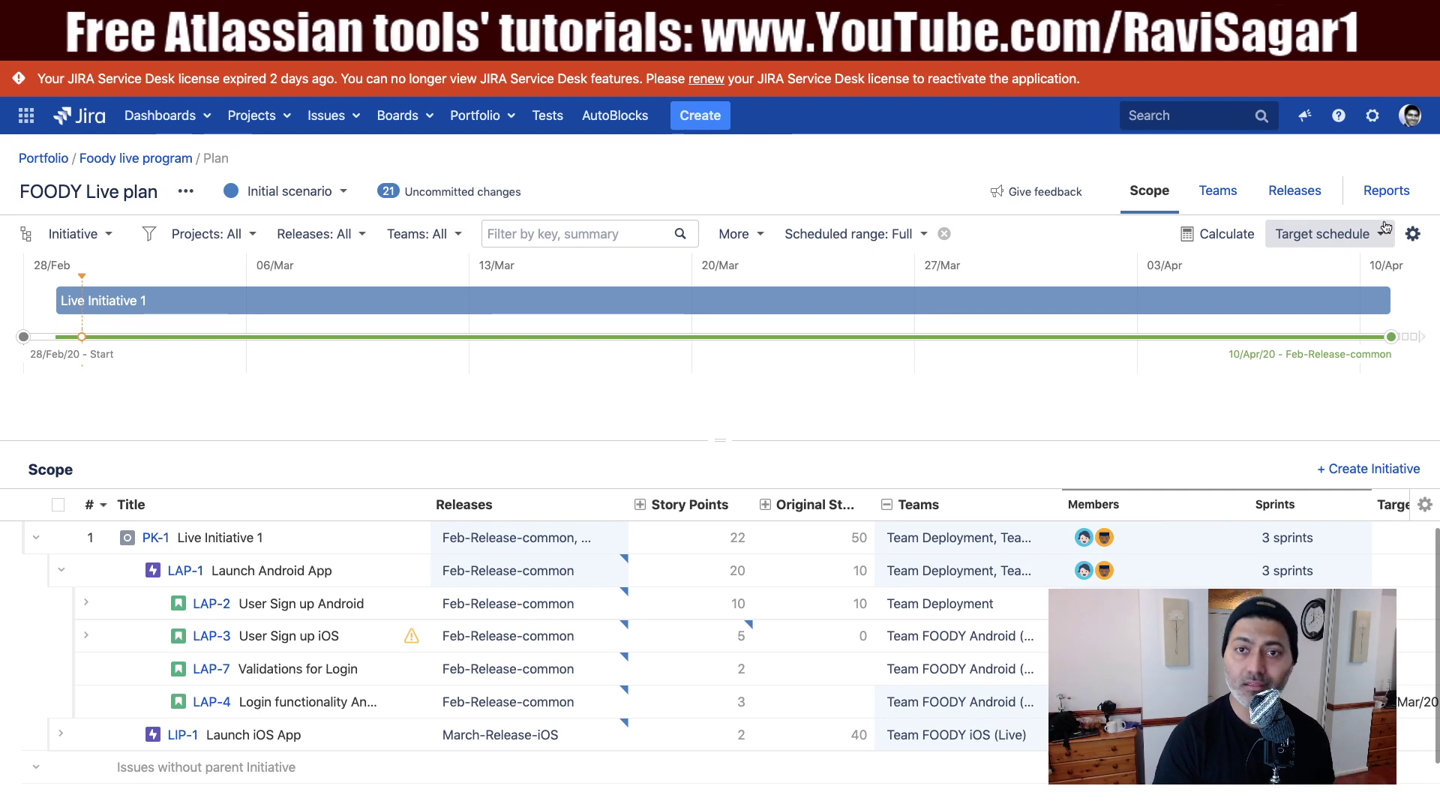
- Go back to the plan's reports and switch to the Schedule report
left_click(1389, 197)
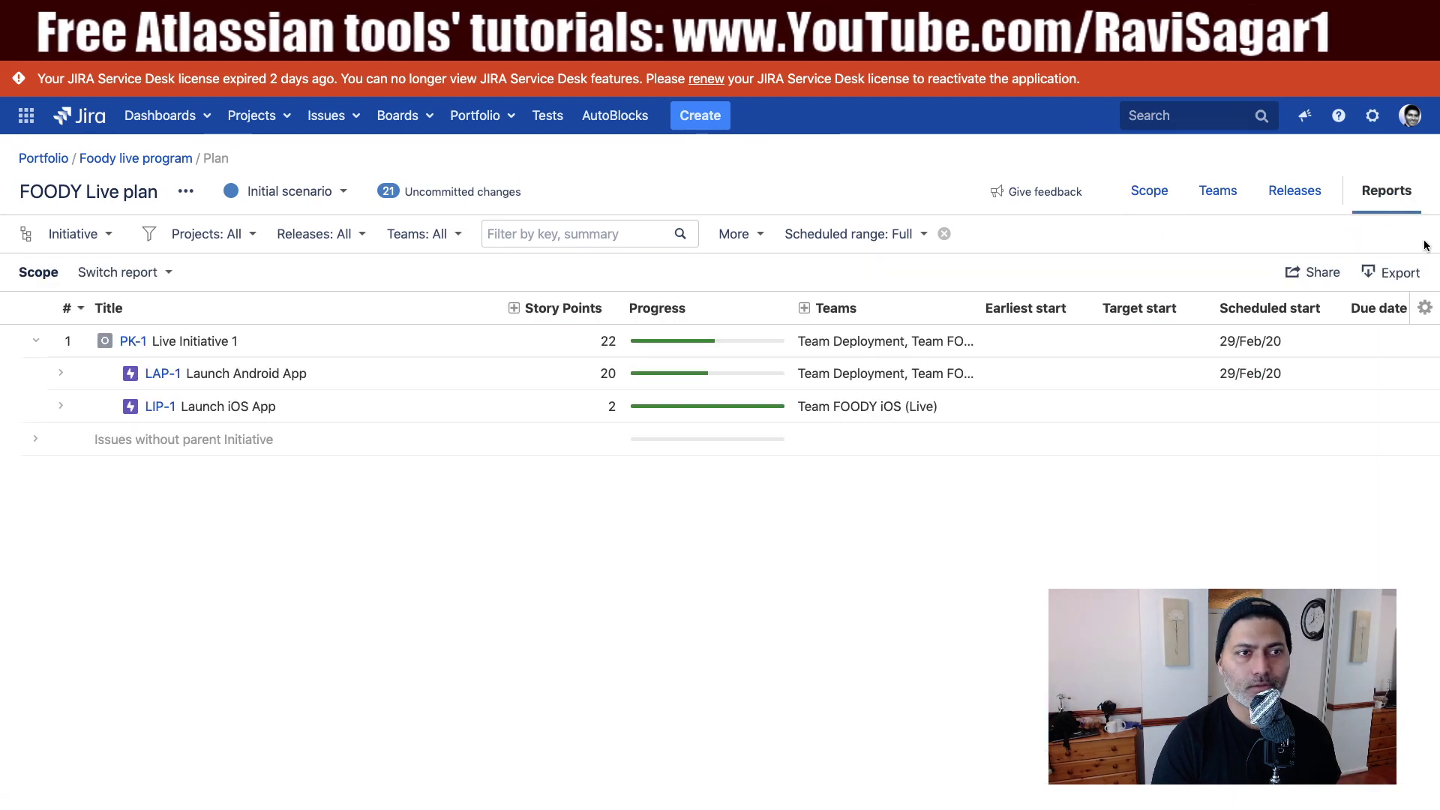
left_click(131, 274)
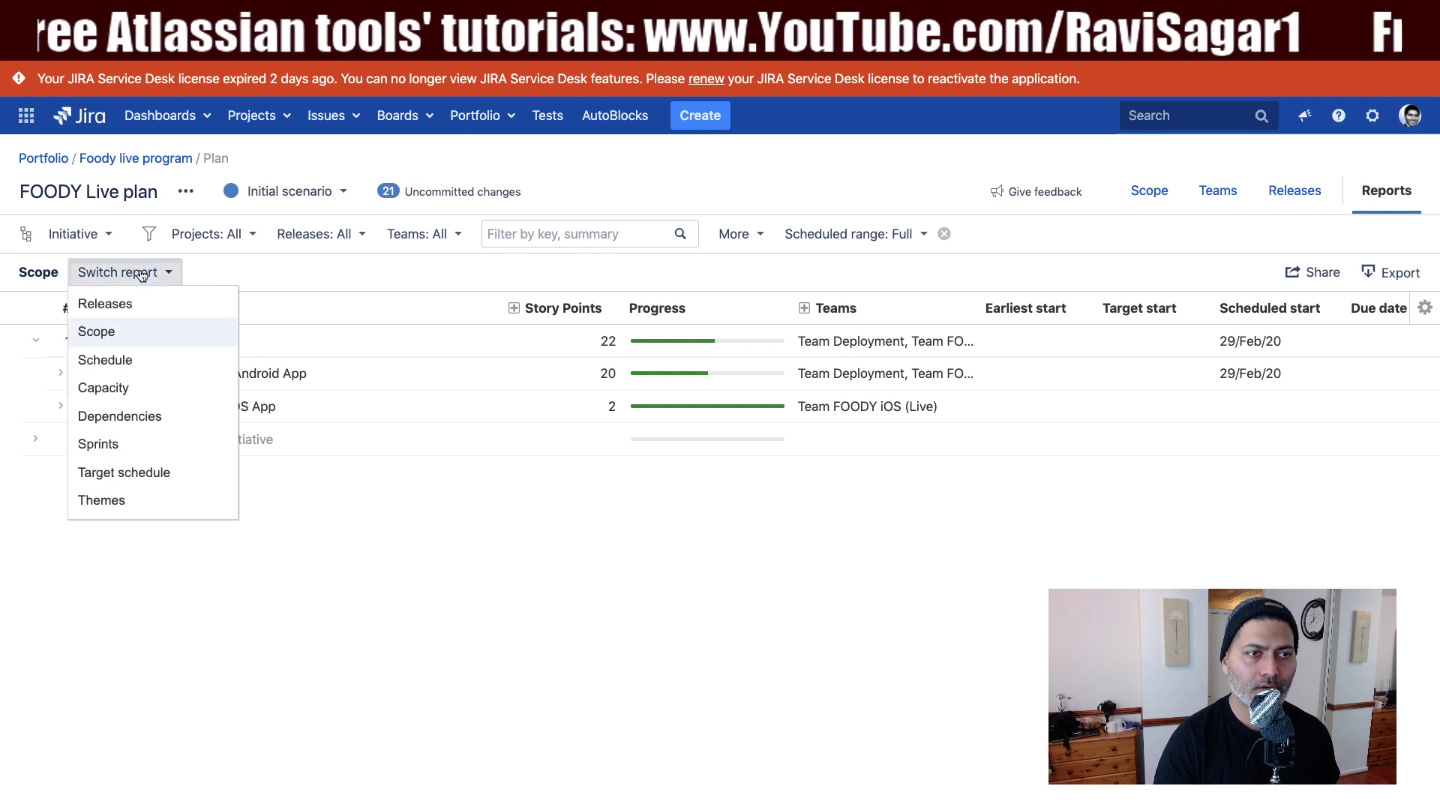
left_click(105, 360)
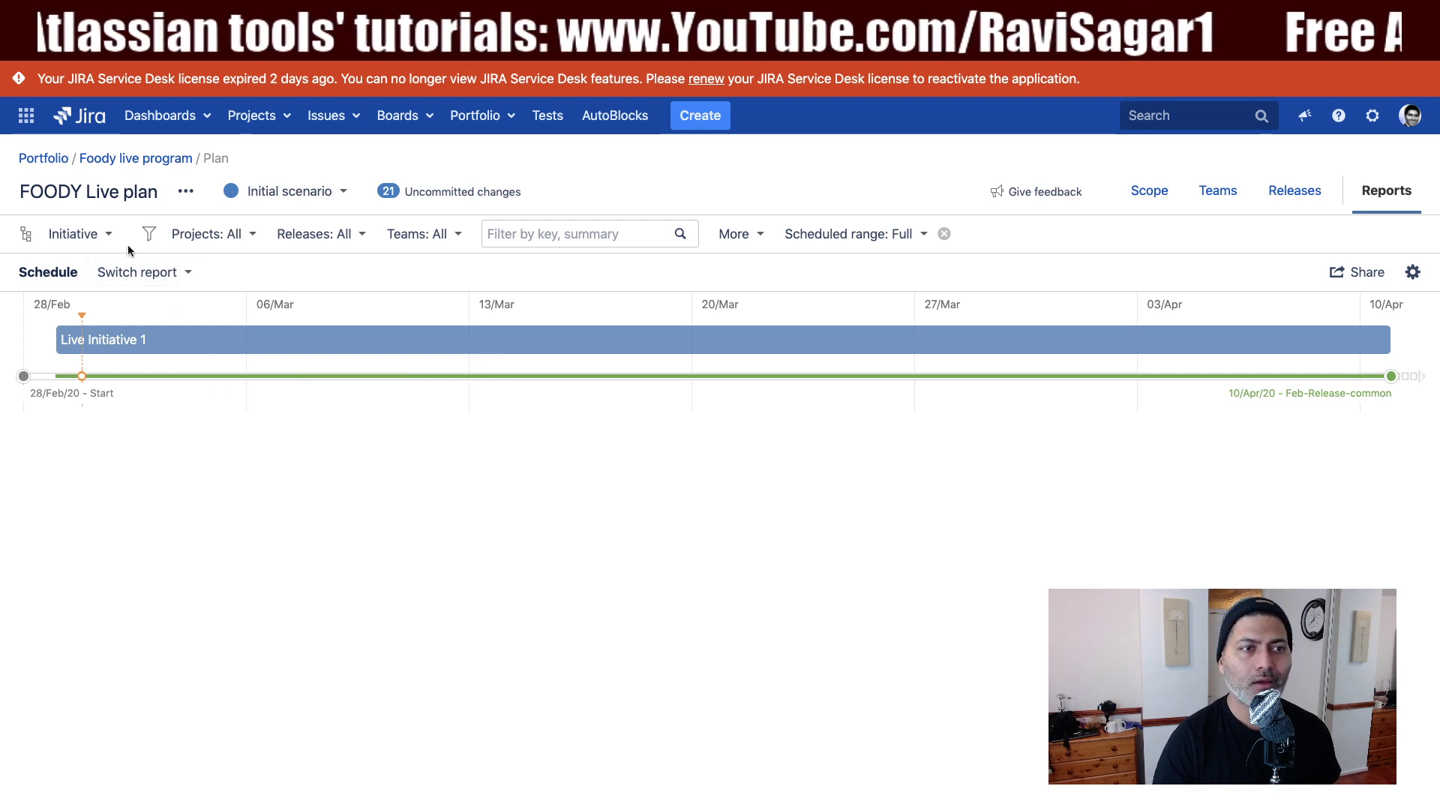
- View the Schedule report at the Epic and Story hierarchy levels, and set it back to Initiative
left_click(82, 244)
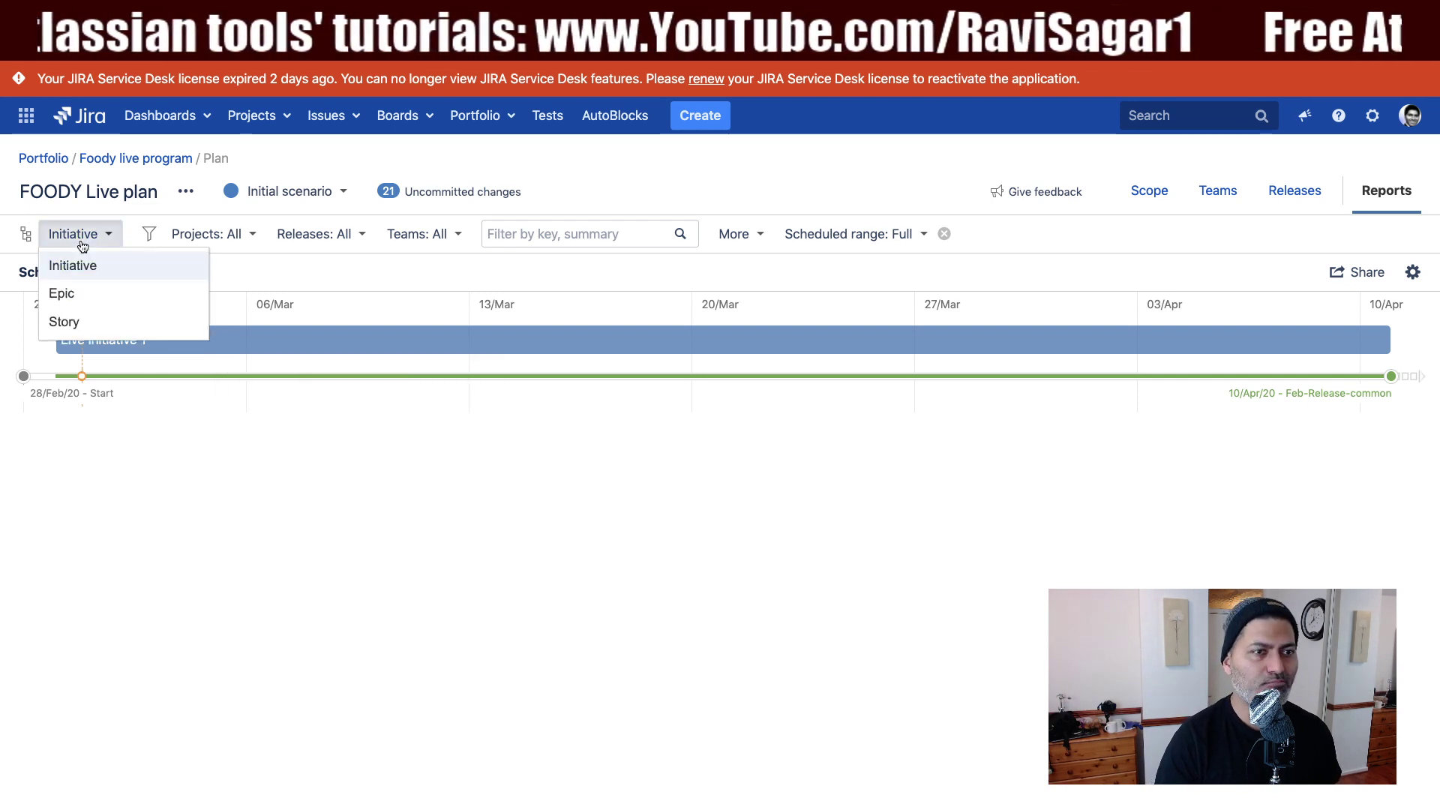
left_click(87, 290)
left_click(87, 242)
left_click(81, 321)
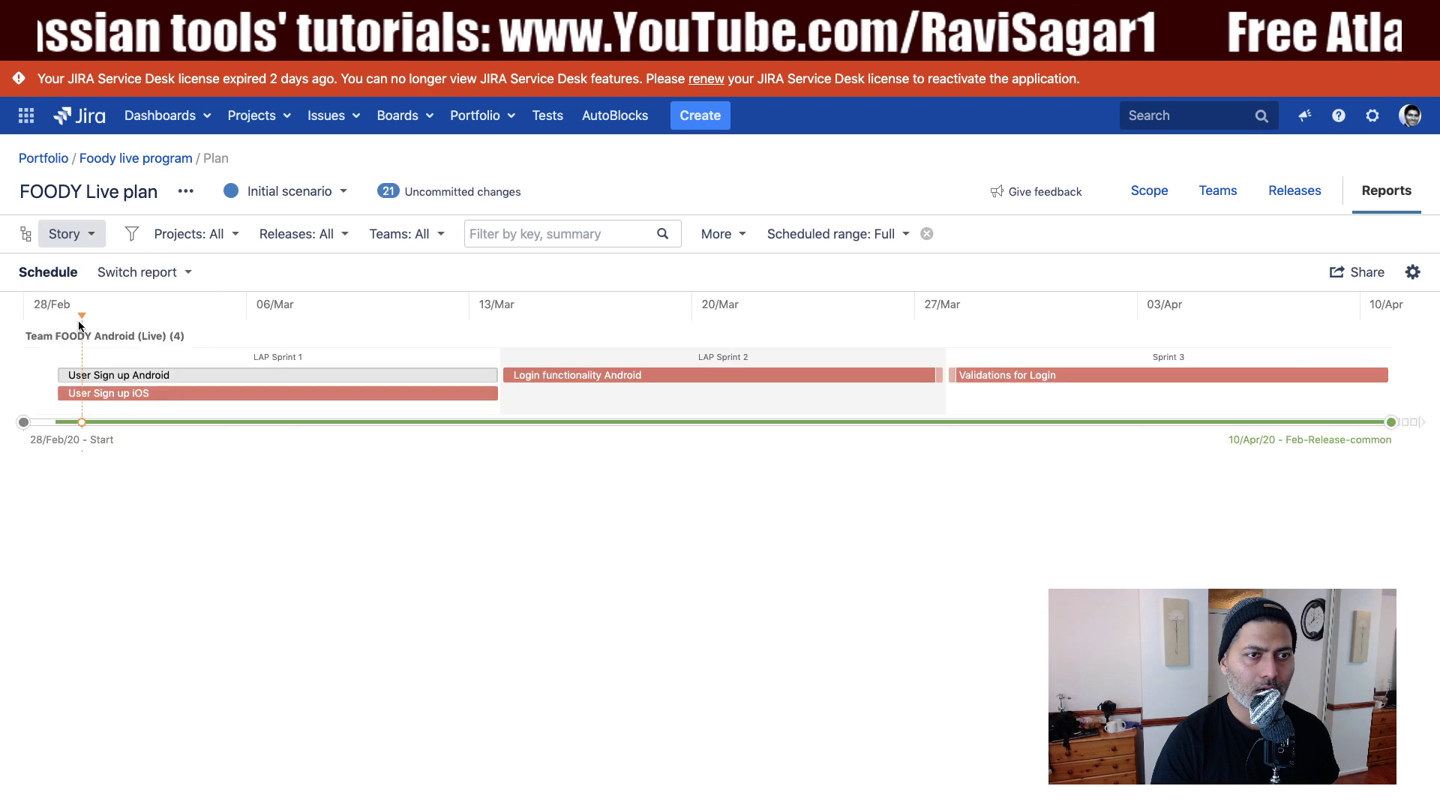
left_click(89, 234)
left_click(88, 269)
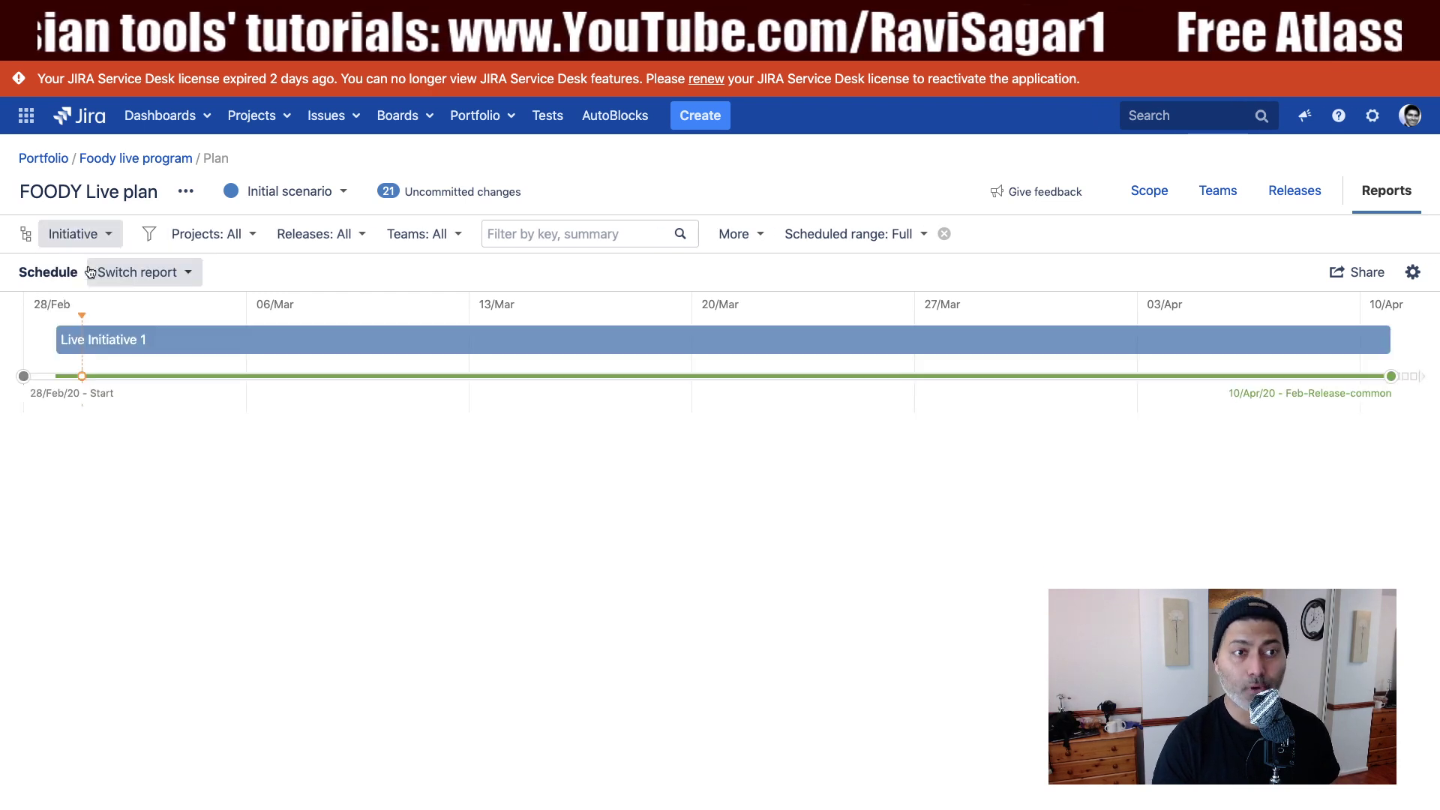
- Switch to the Capacity report and check Team FOODY Android's capacity details for LAP Sprint 1 and LAP Sprint 2
left_click(183, 273)
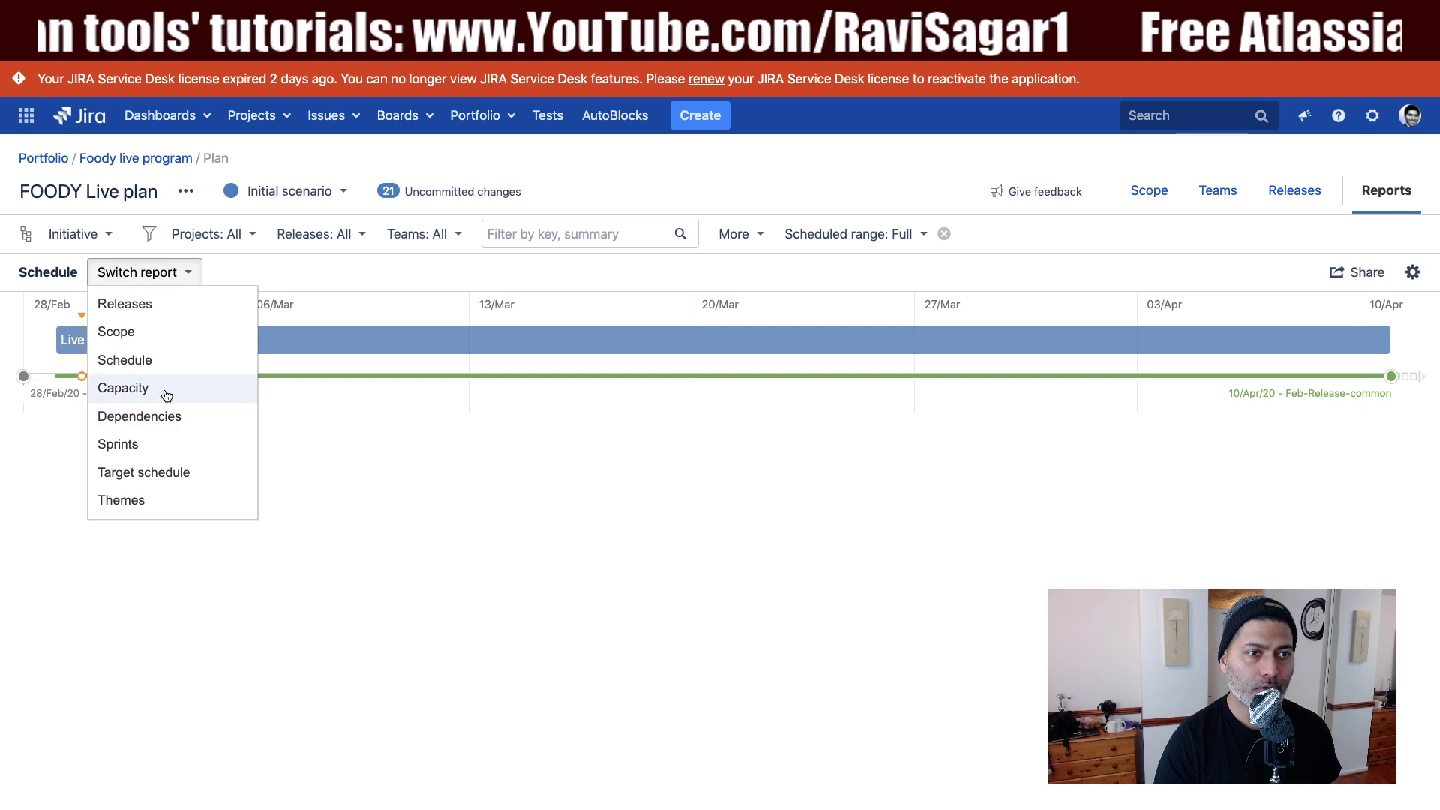
key("Return")
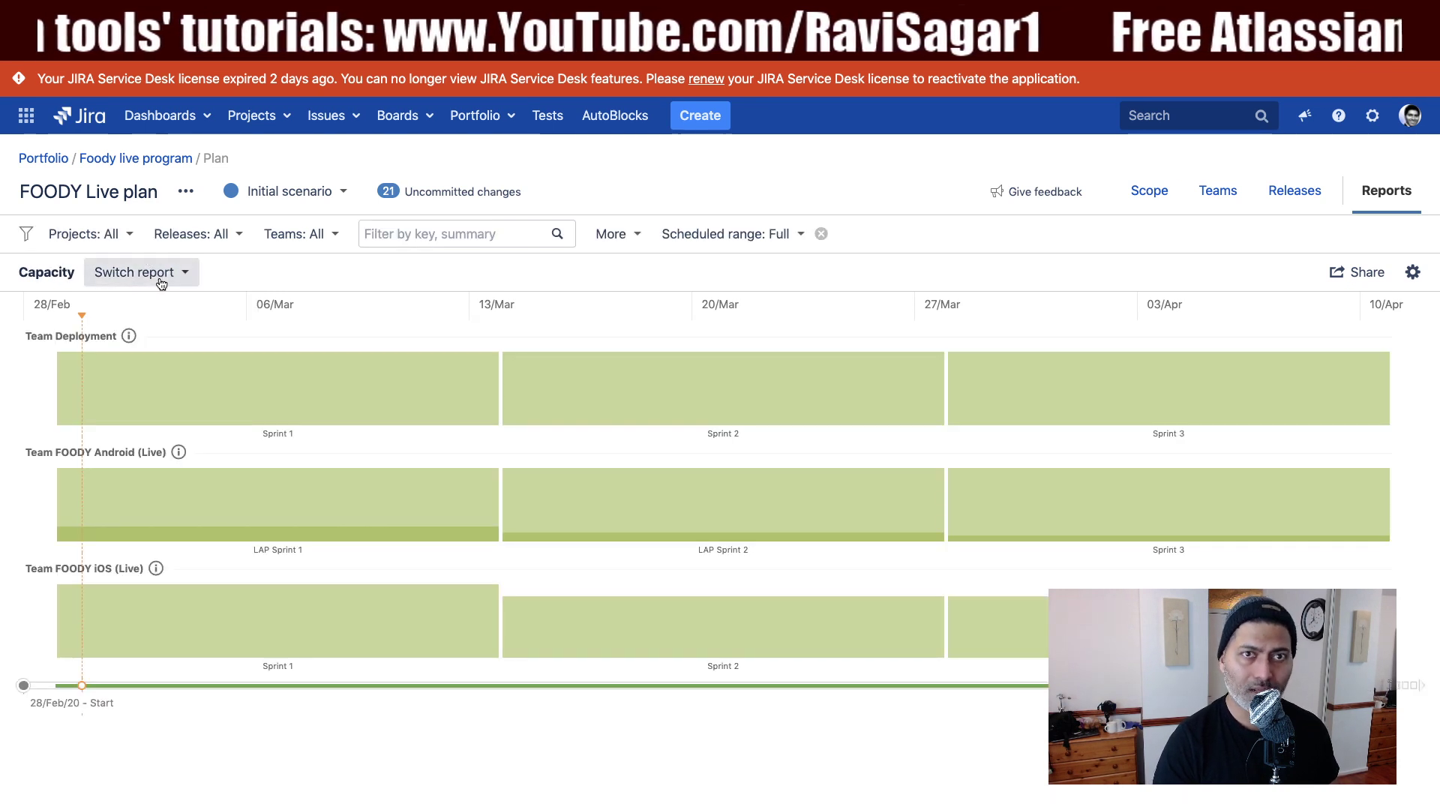
left_click(160, 281)
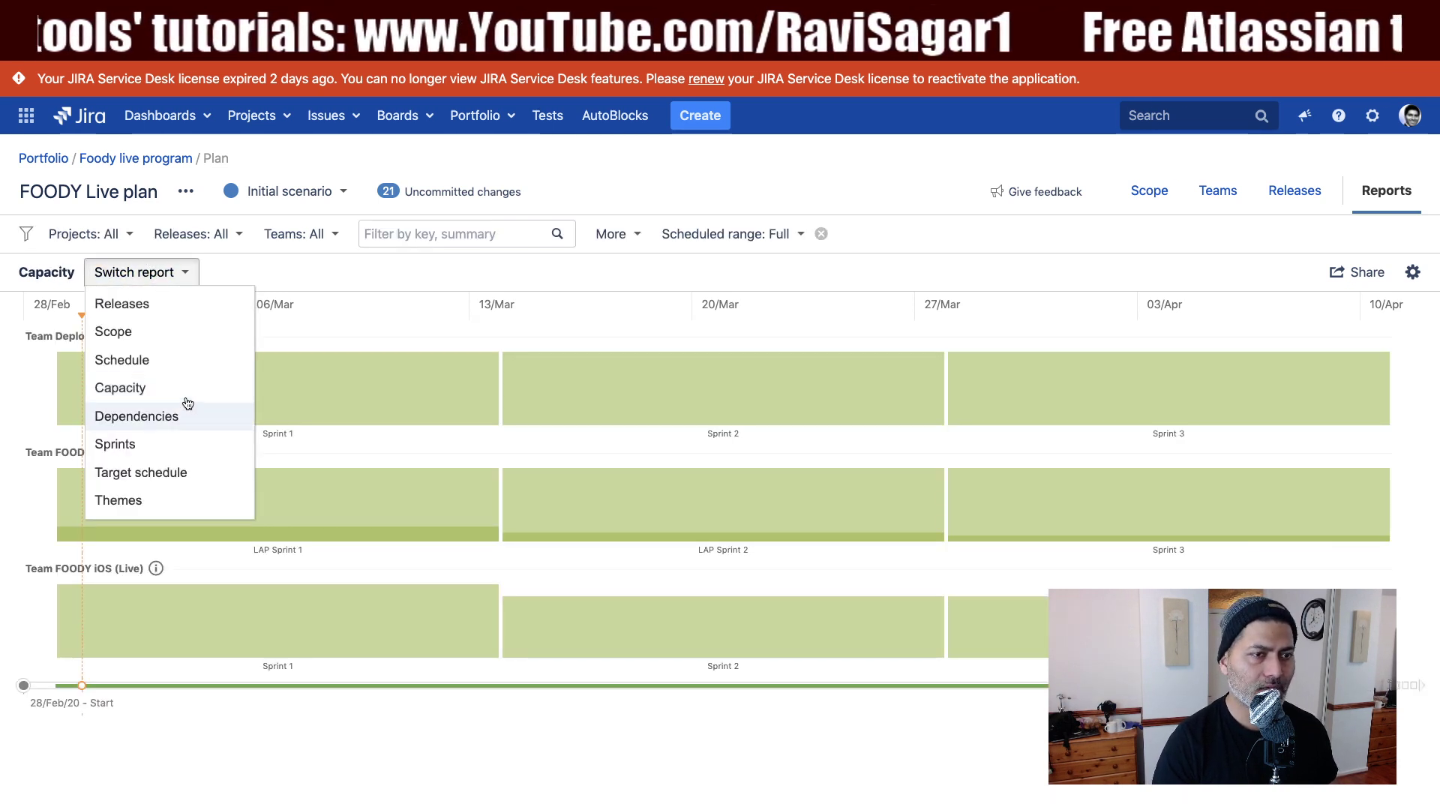
left_click(363, 424)
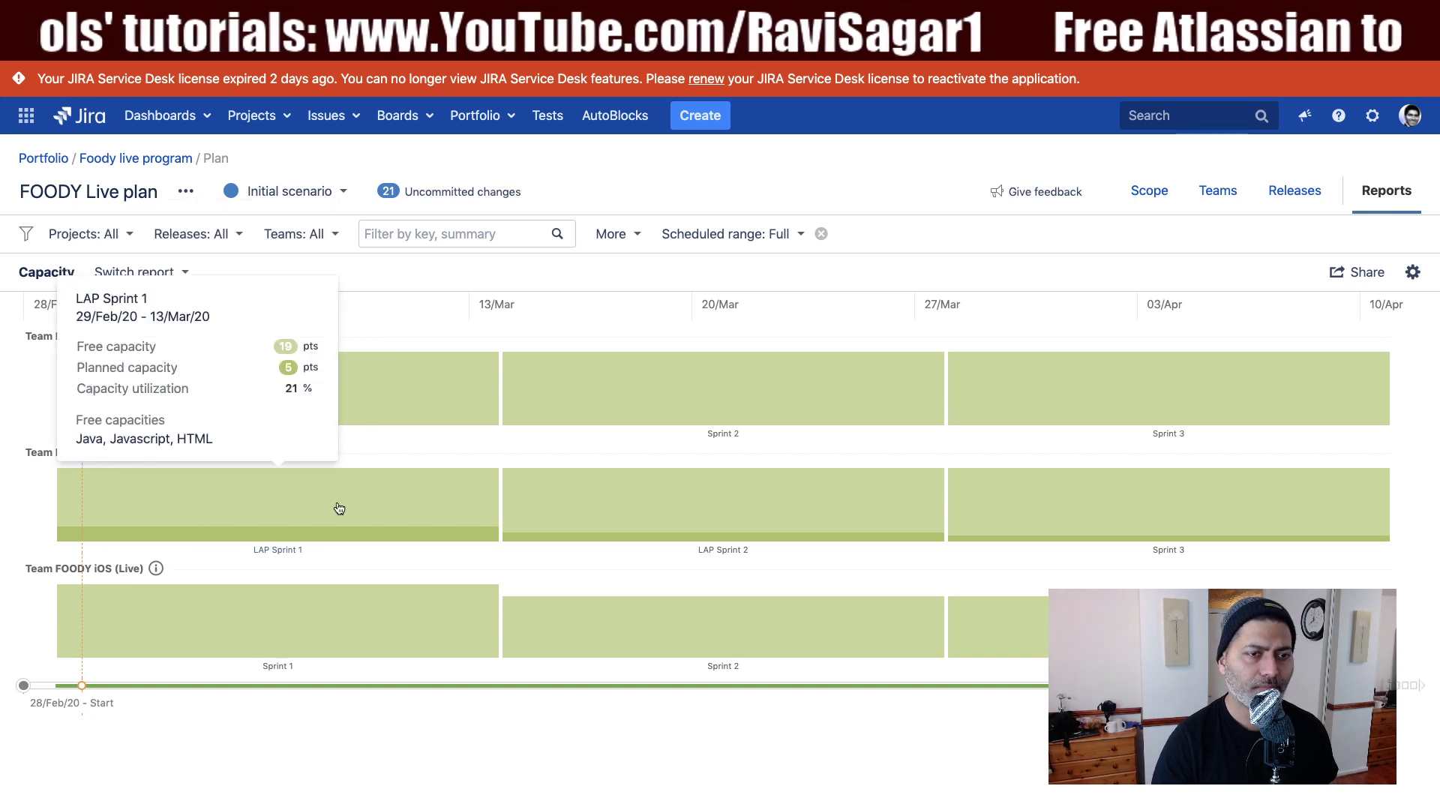
mouse_move(757, 519)
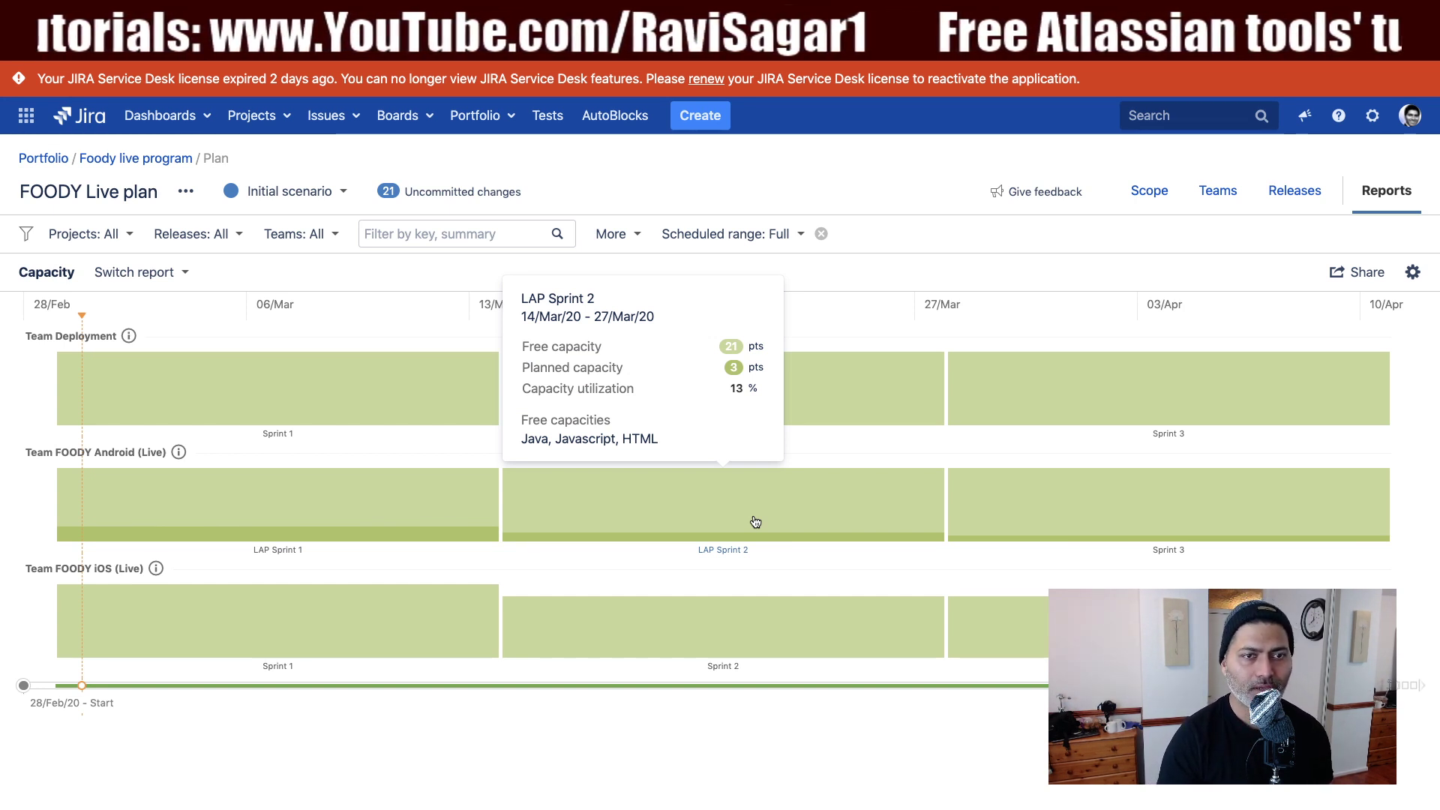
- View the plan's Dependencies report, and expand Team FOODY iOS (Live) in the Sprints report
left_click(174, 275)
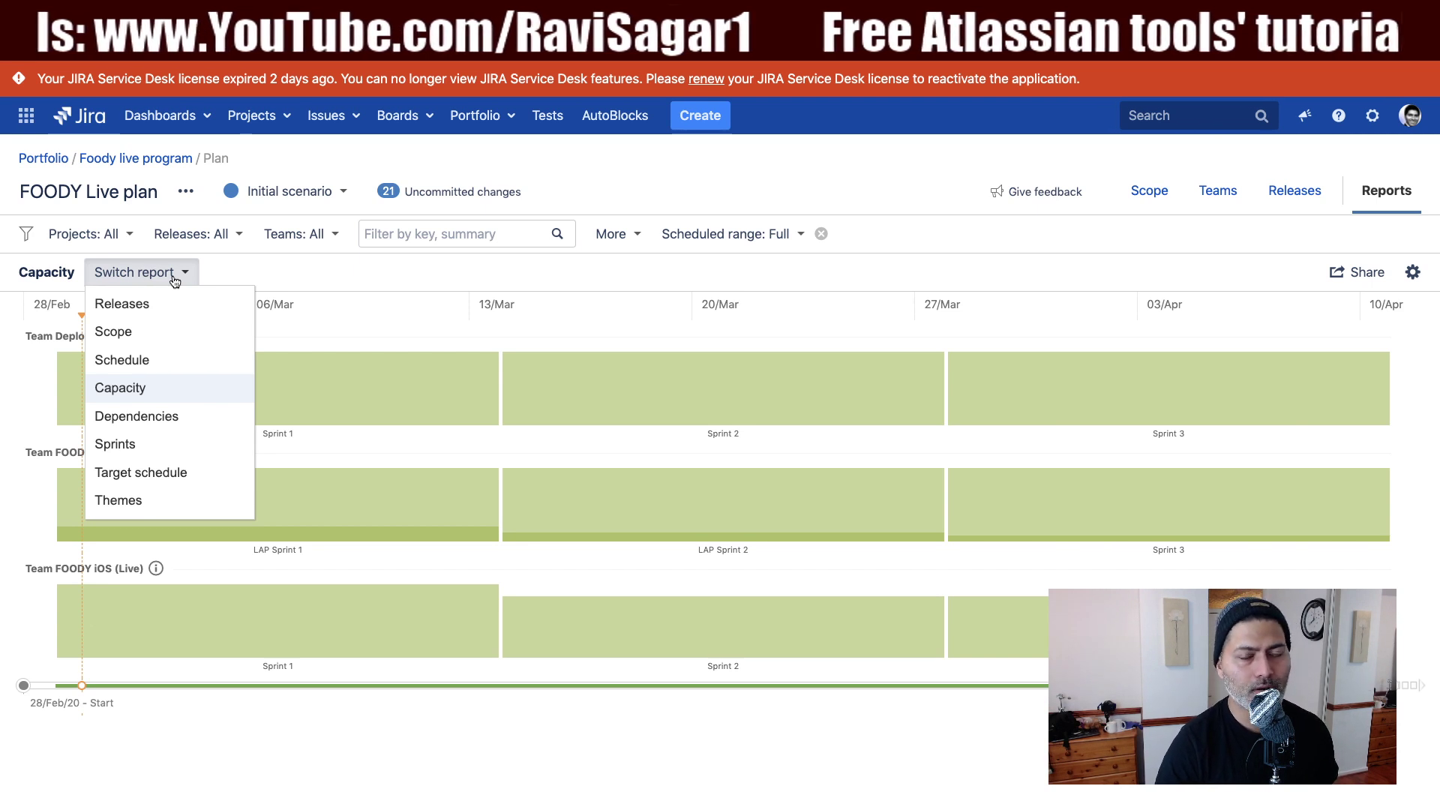
left_click(159, 417)
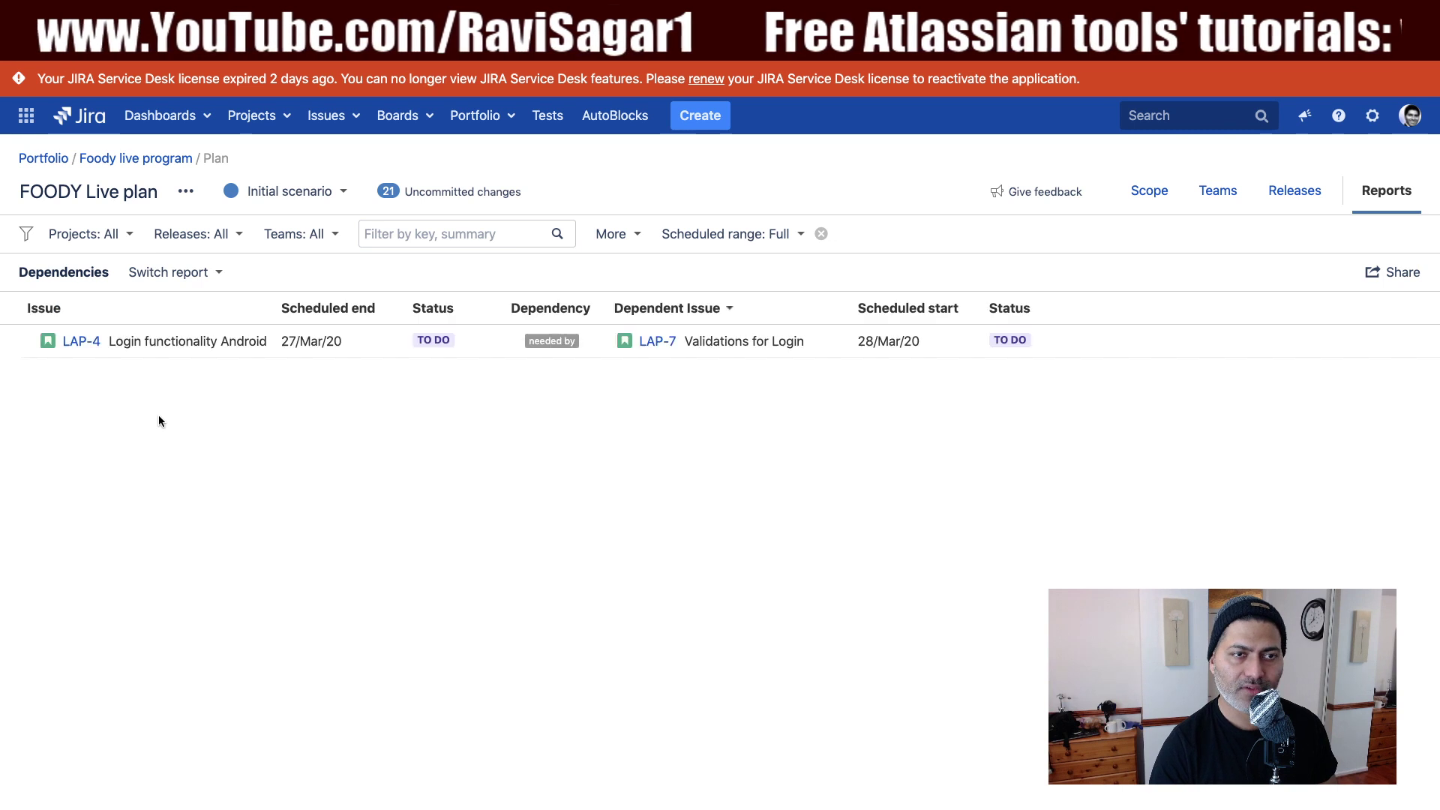
left_click(171, 272)
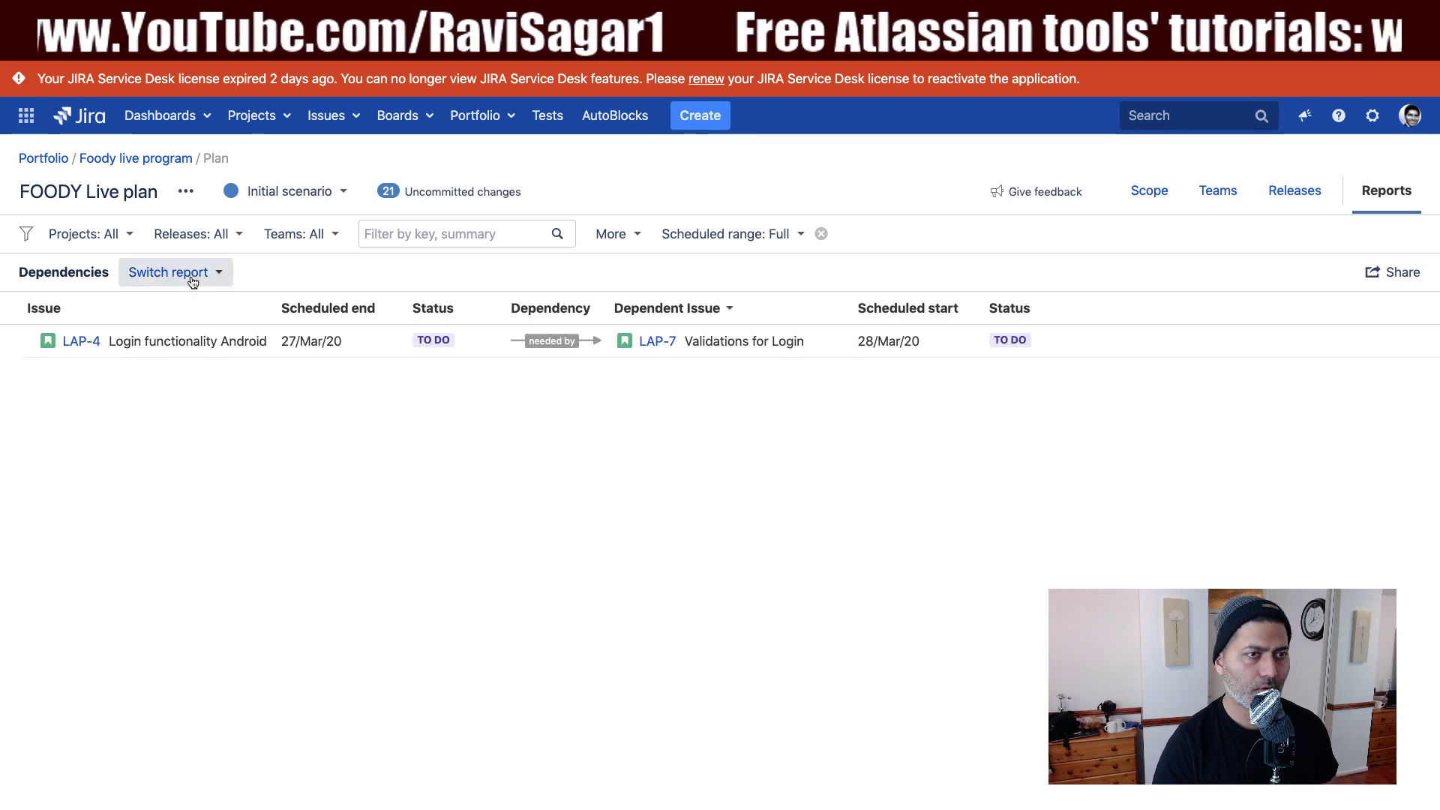
left_click(166, 447)
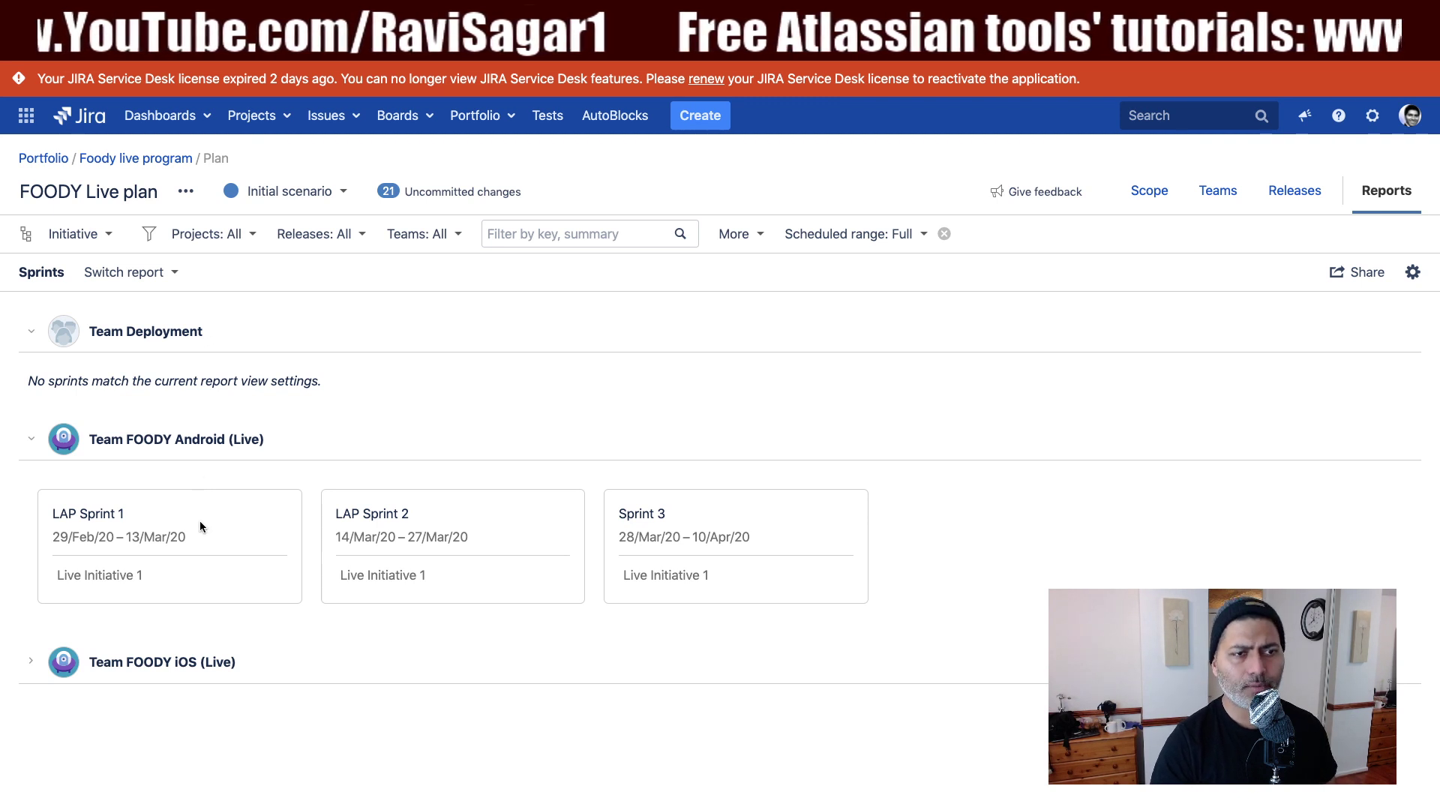
left_click(31, 663)
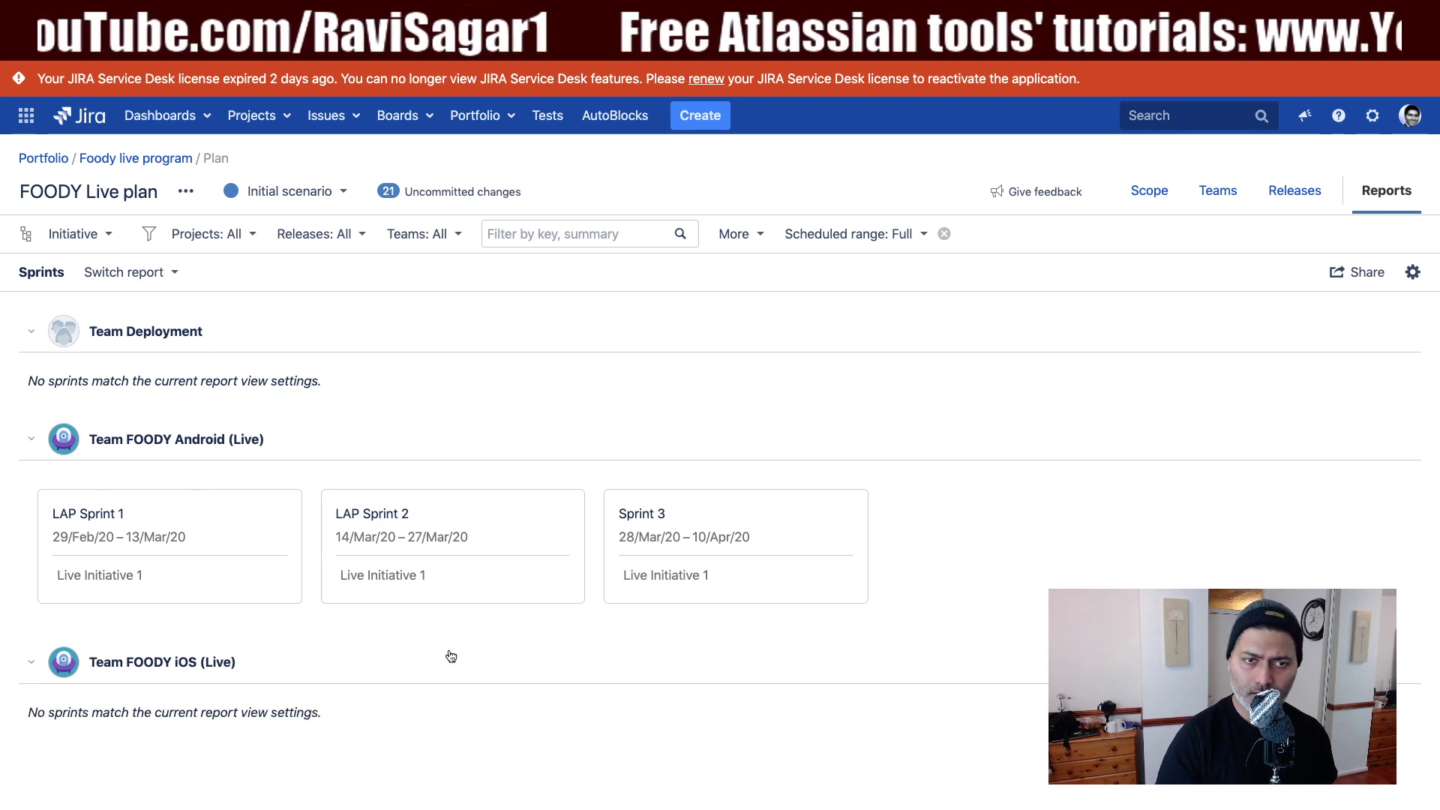
- View the plan's Target schedule report and switch to the Themes report
left_click(127, 271)
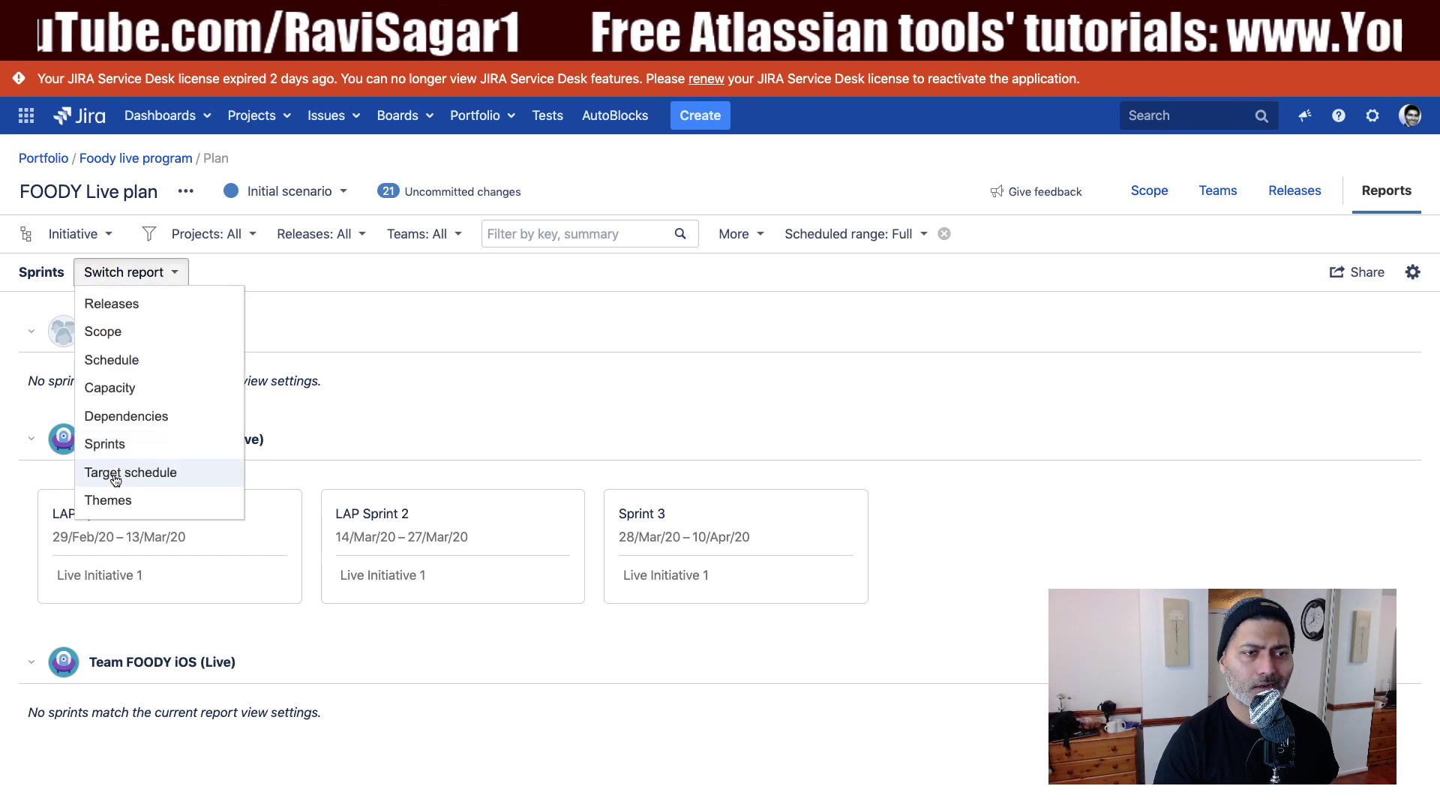
left_click(114, 473)
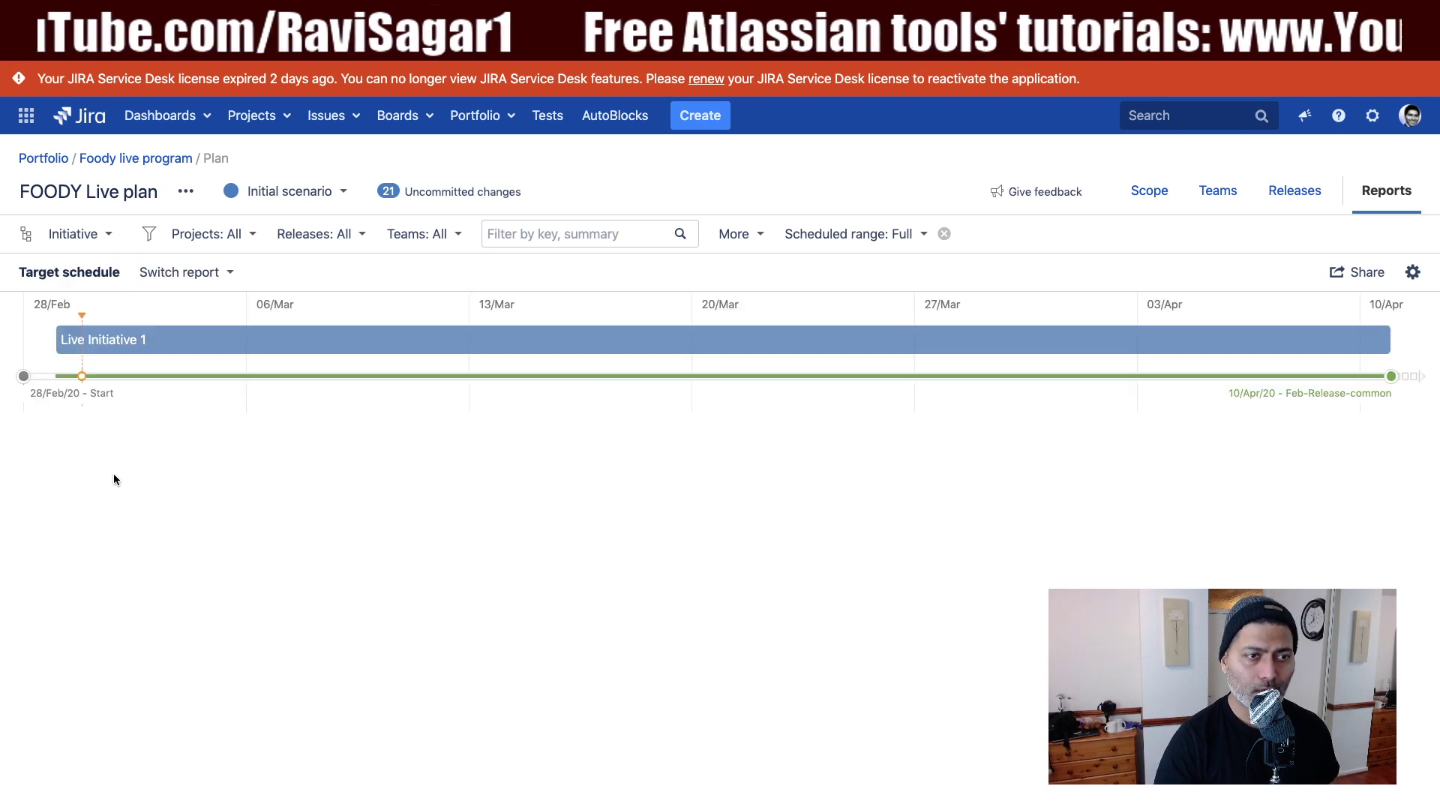
left_click(224, 276)
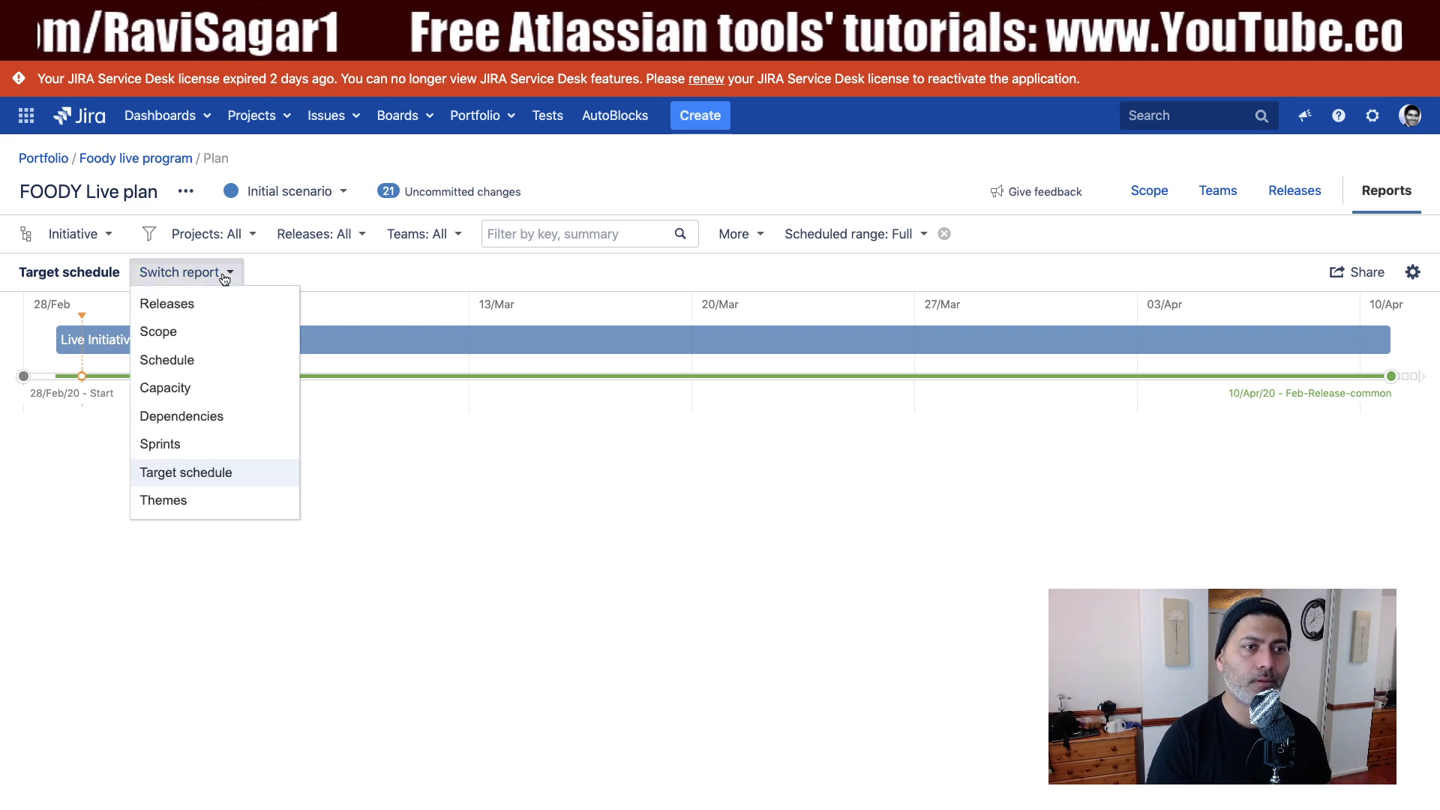
left_click(201, 502)
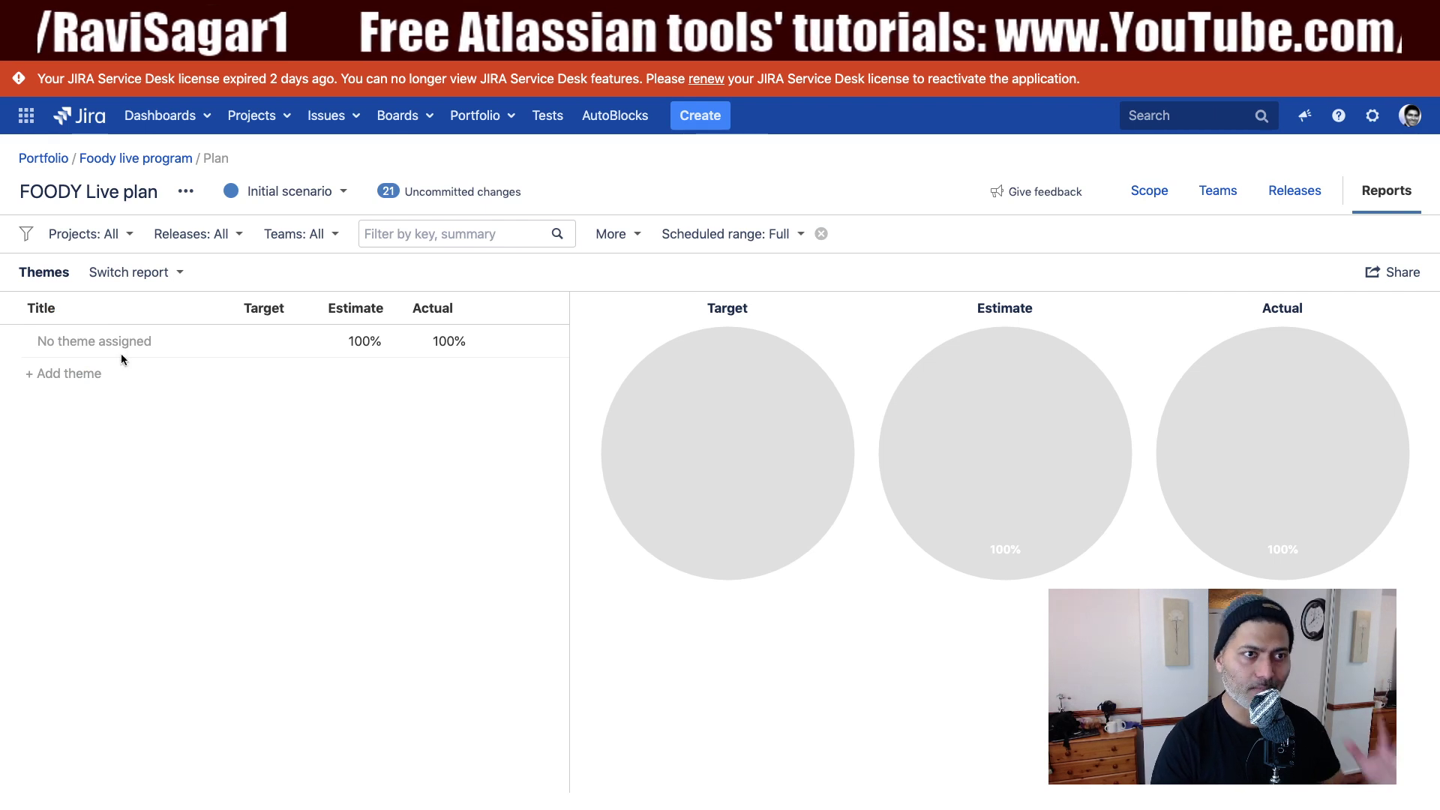